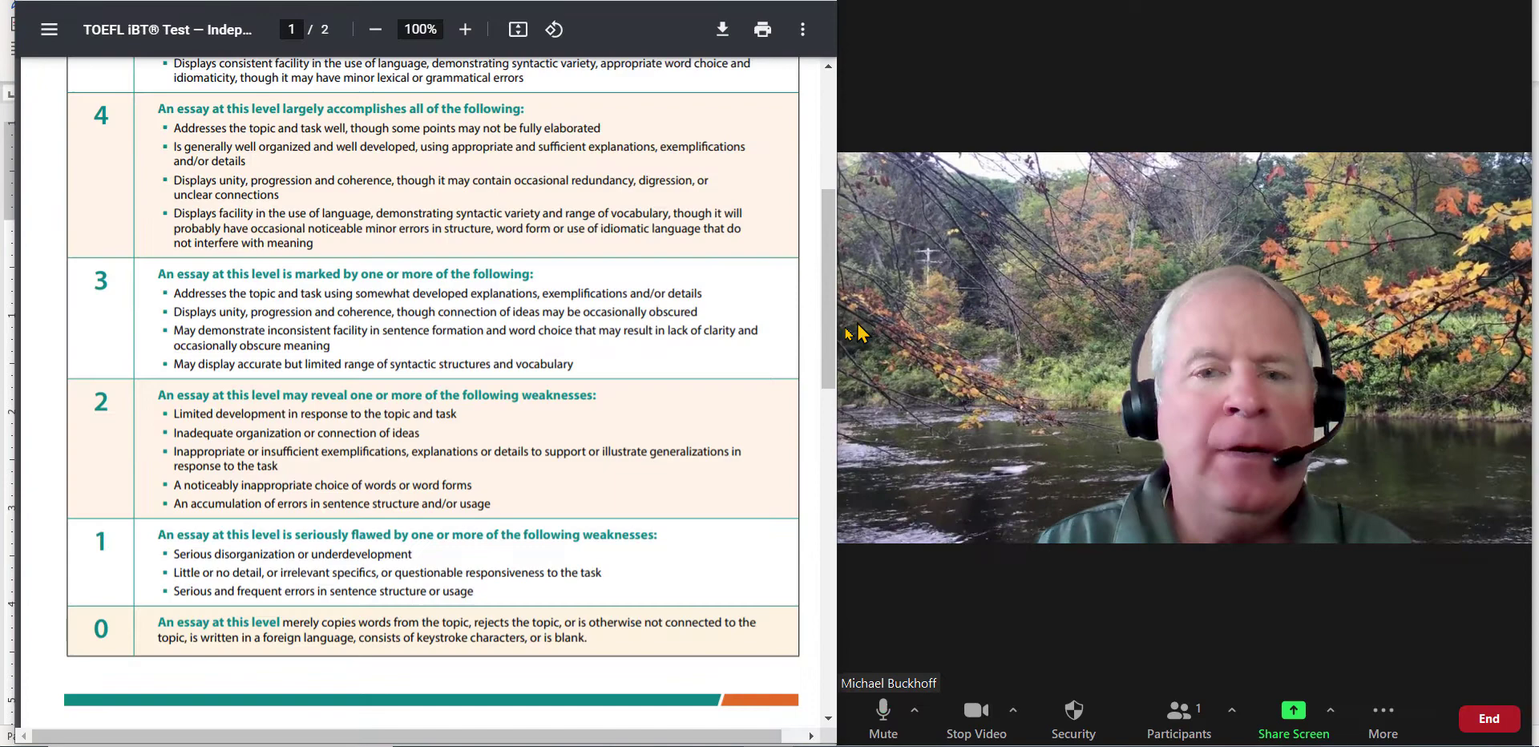
- Select the score-2 weakness descriptors in the TOEFL writing rubric PDF
left_click_drag(831, 353, 862, 415)
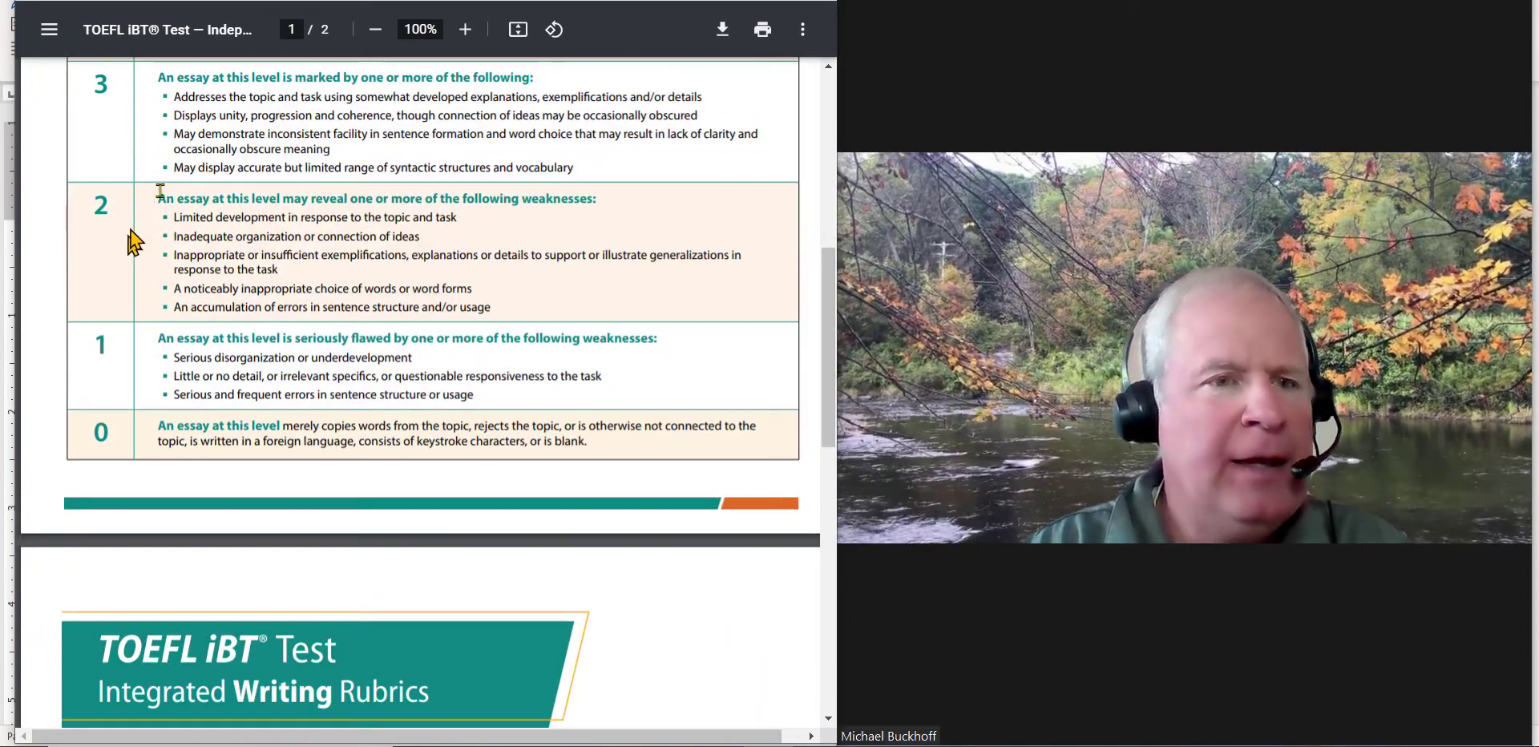
left_click_drag(161, 195, 503, 298)
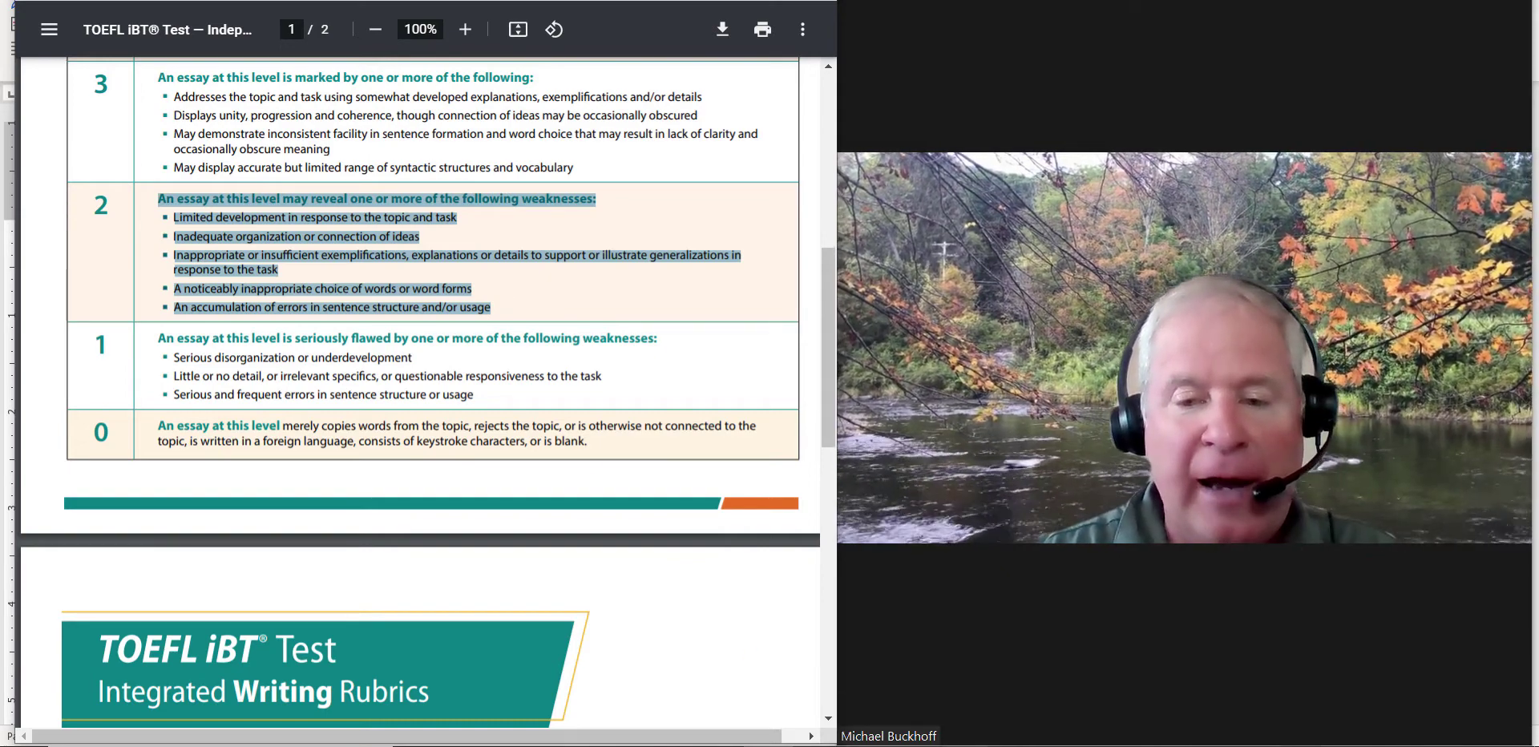
left_click(857, 688)
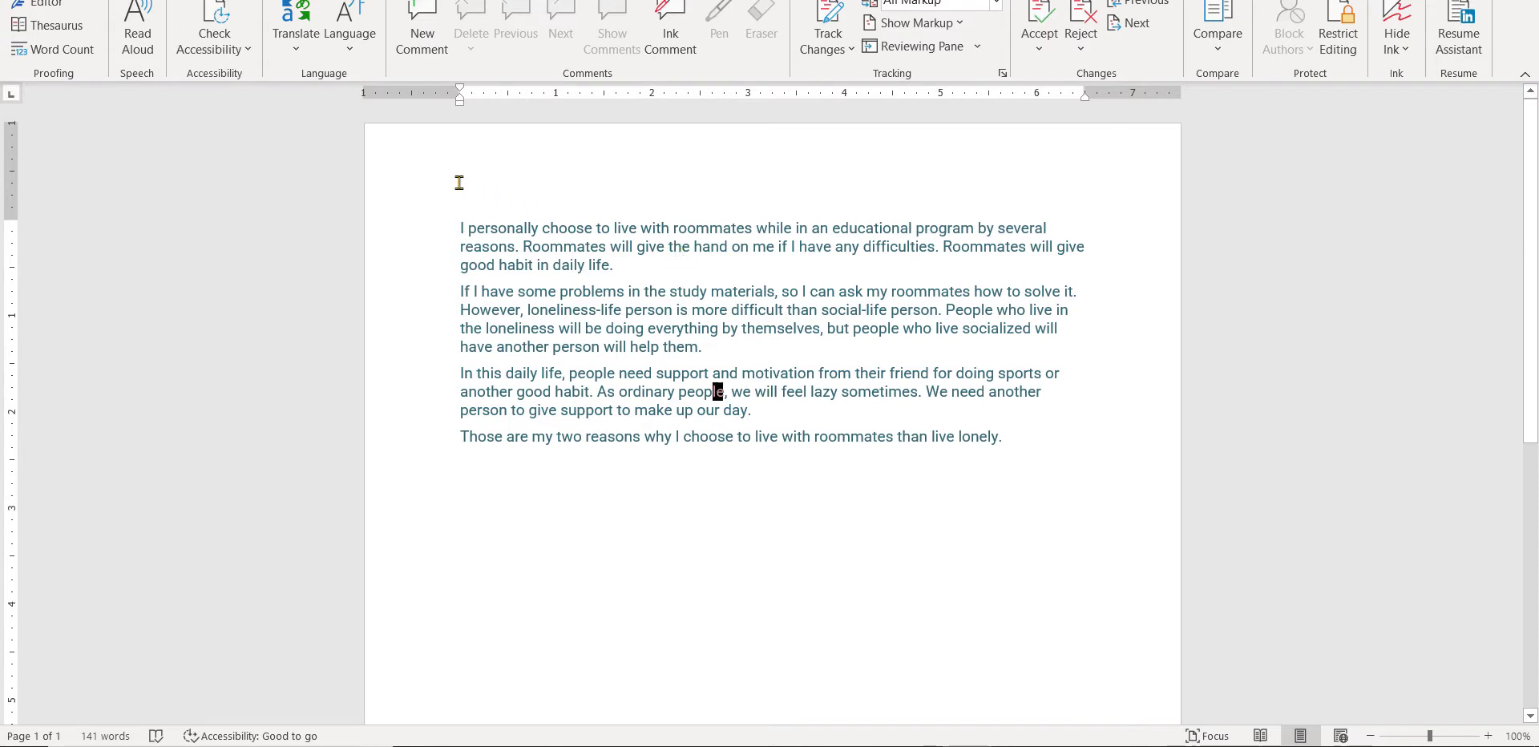
left_click_drag(459, 229, 1000, 470)
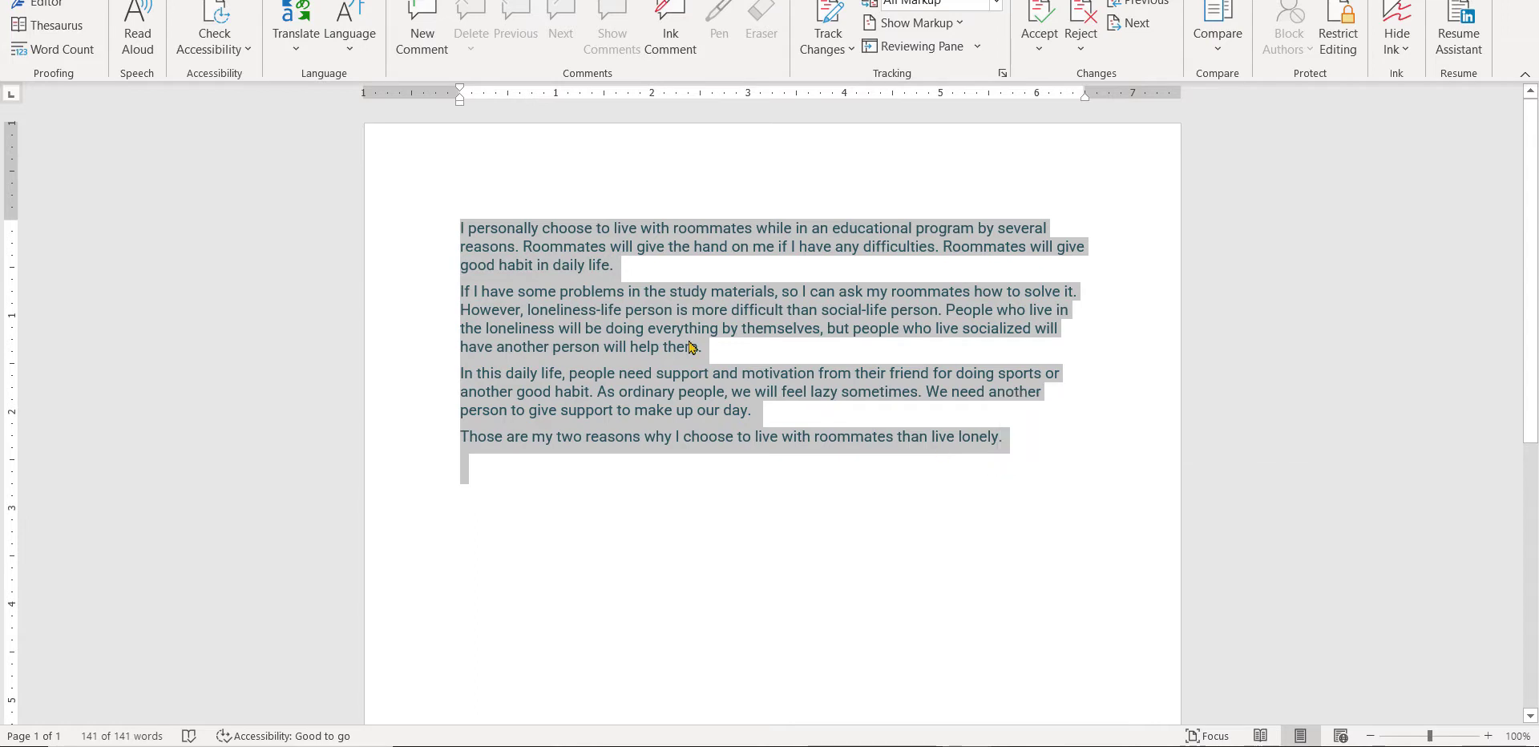
left_click(662, 321)
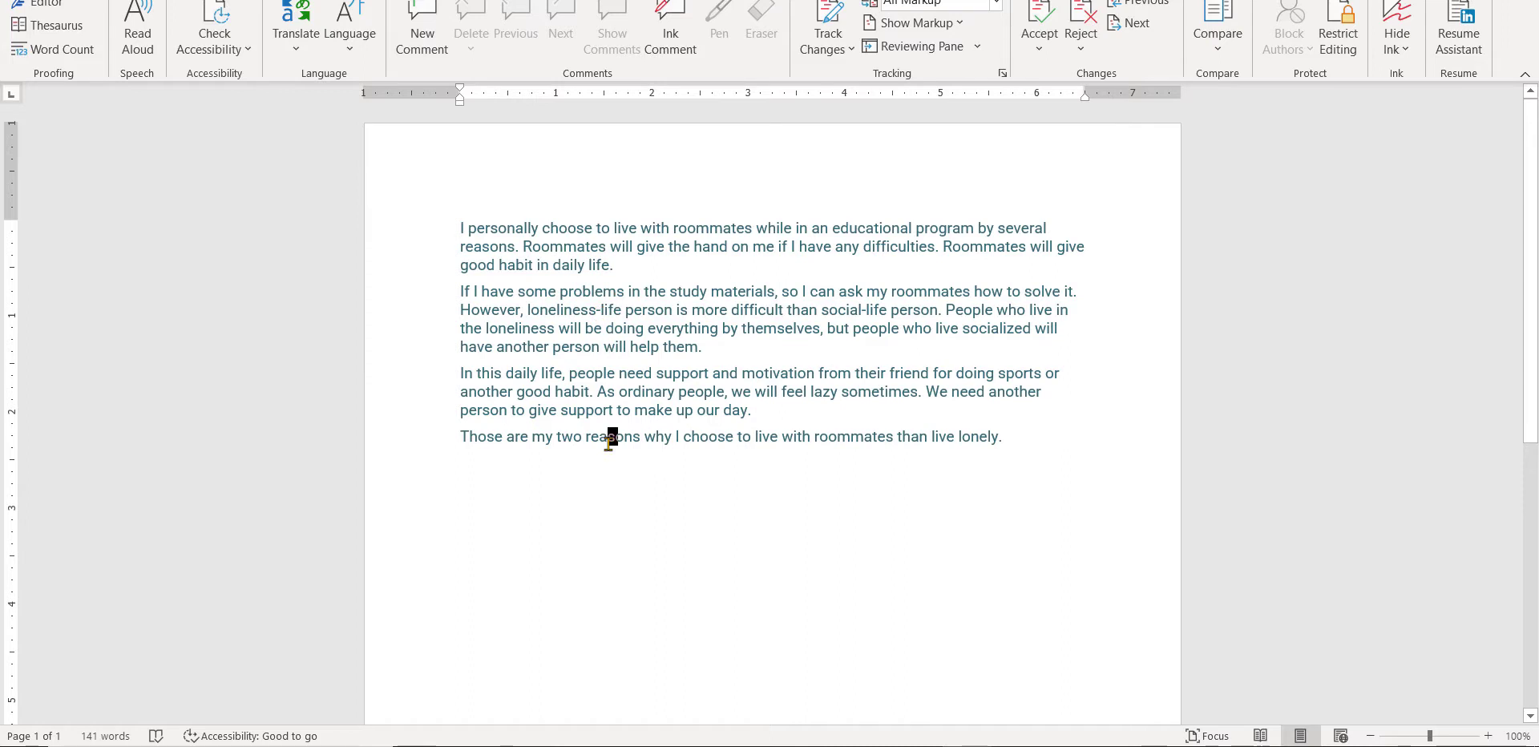
left_click(1025, 440)
left_click(715, 347)
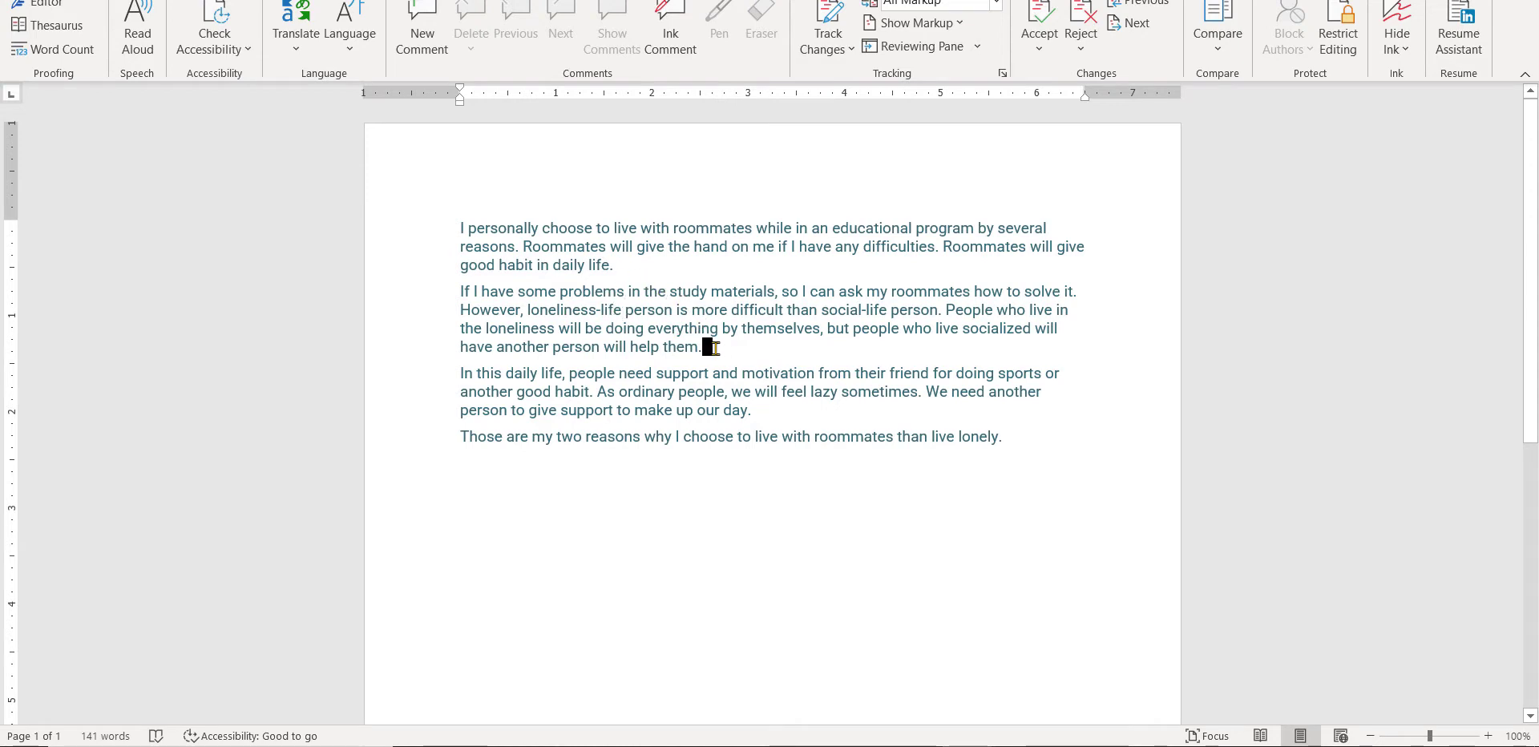
left_click(560, 291)
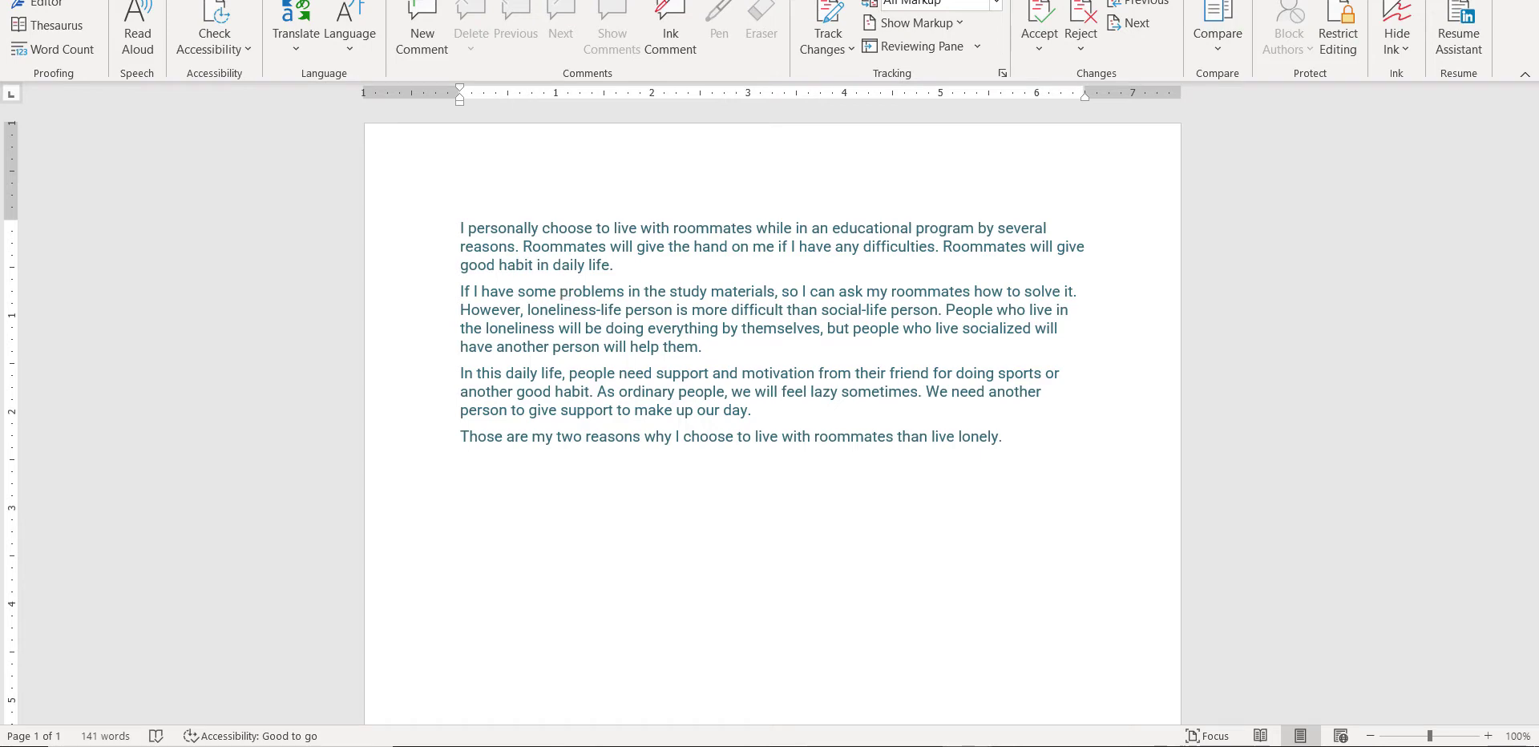
- Run Editor on the 141-word essay and dismiss its readability statistics and completion message
key("F7")
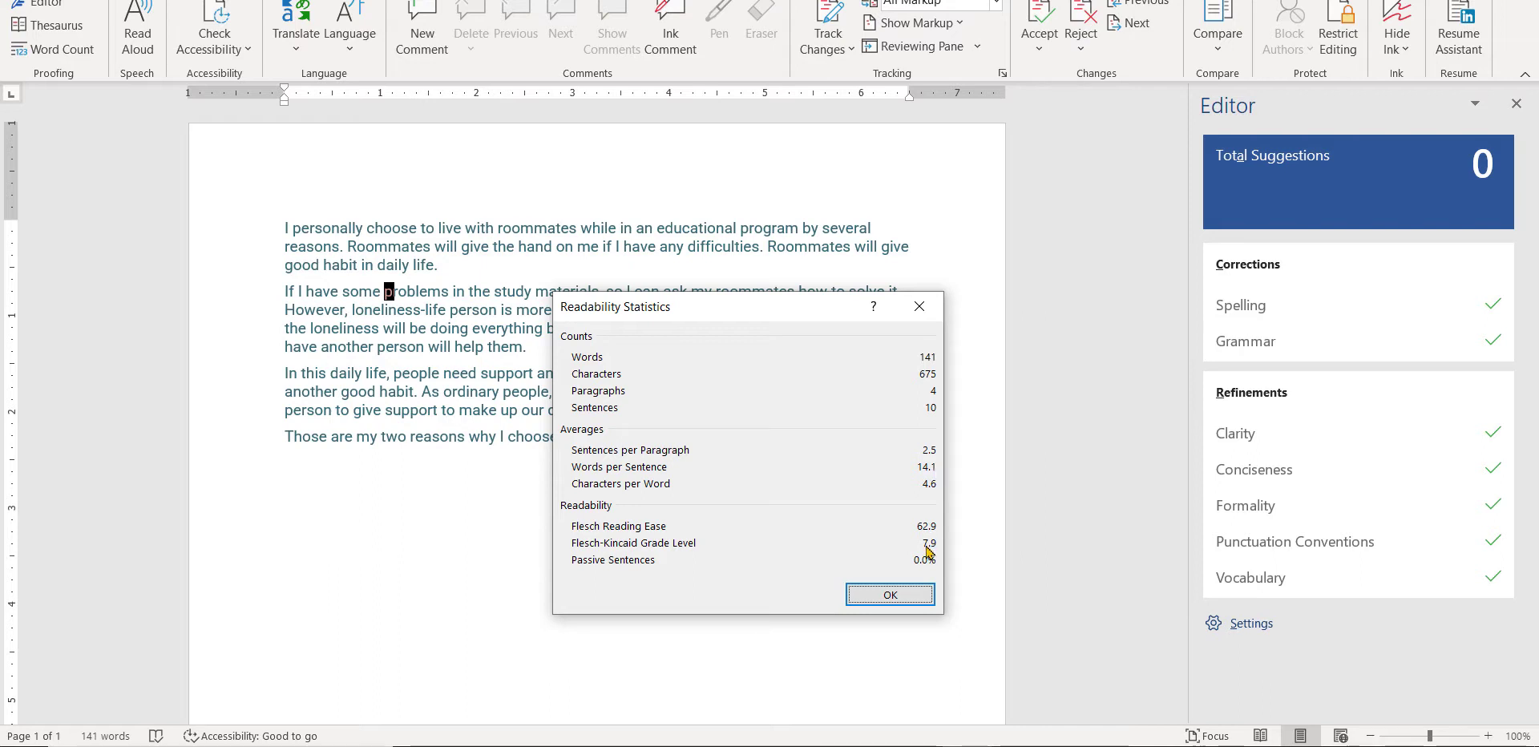
left_click(889, 594)
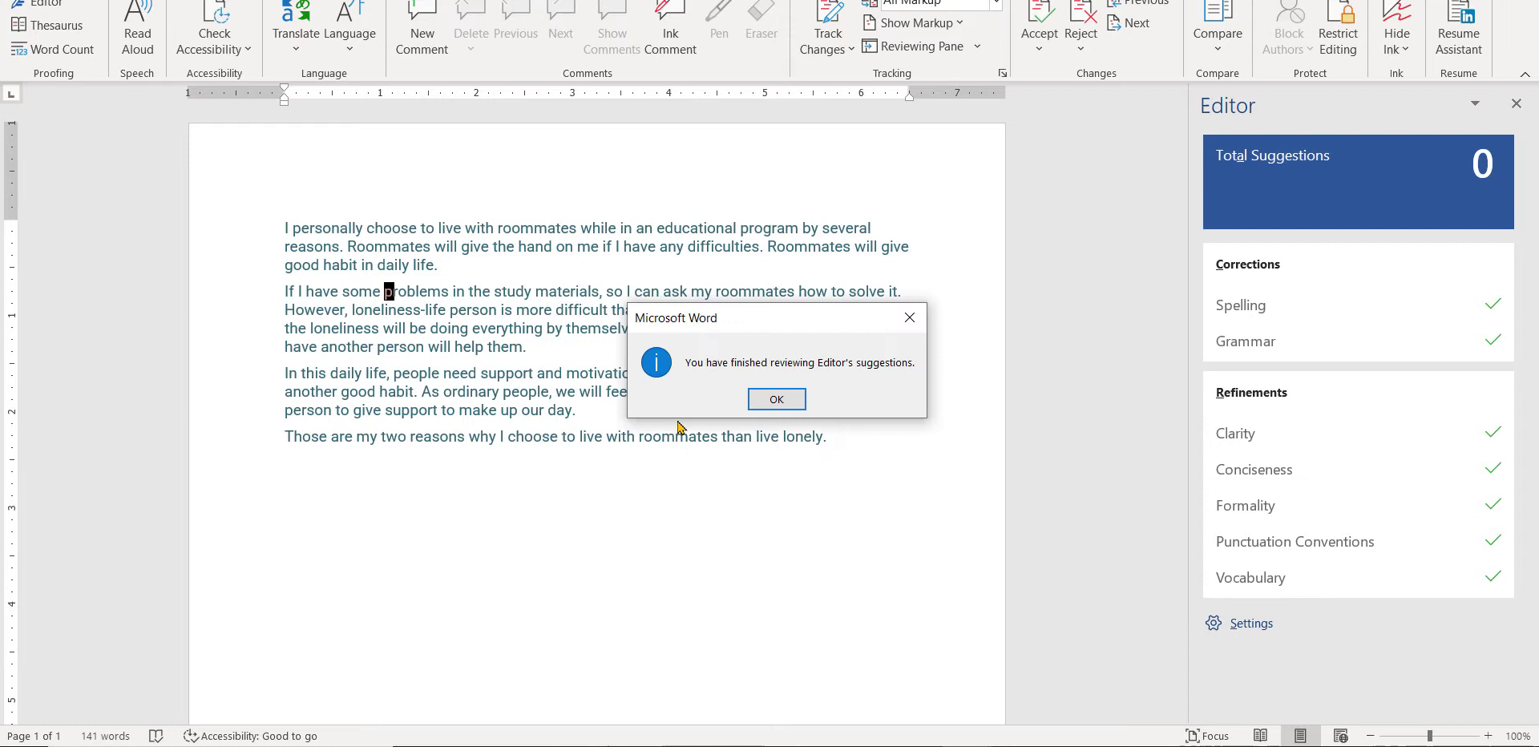
left_click(784, 401)
- Bring the Zoom video window forward and close the Editor suggestions pane
left_click(642, 349)
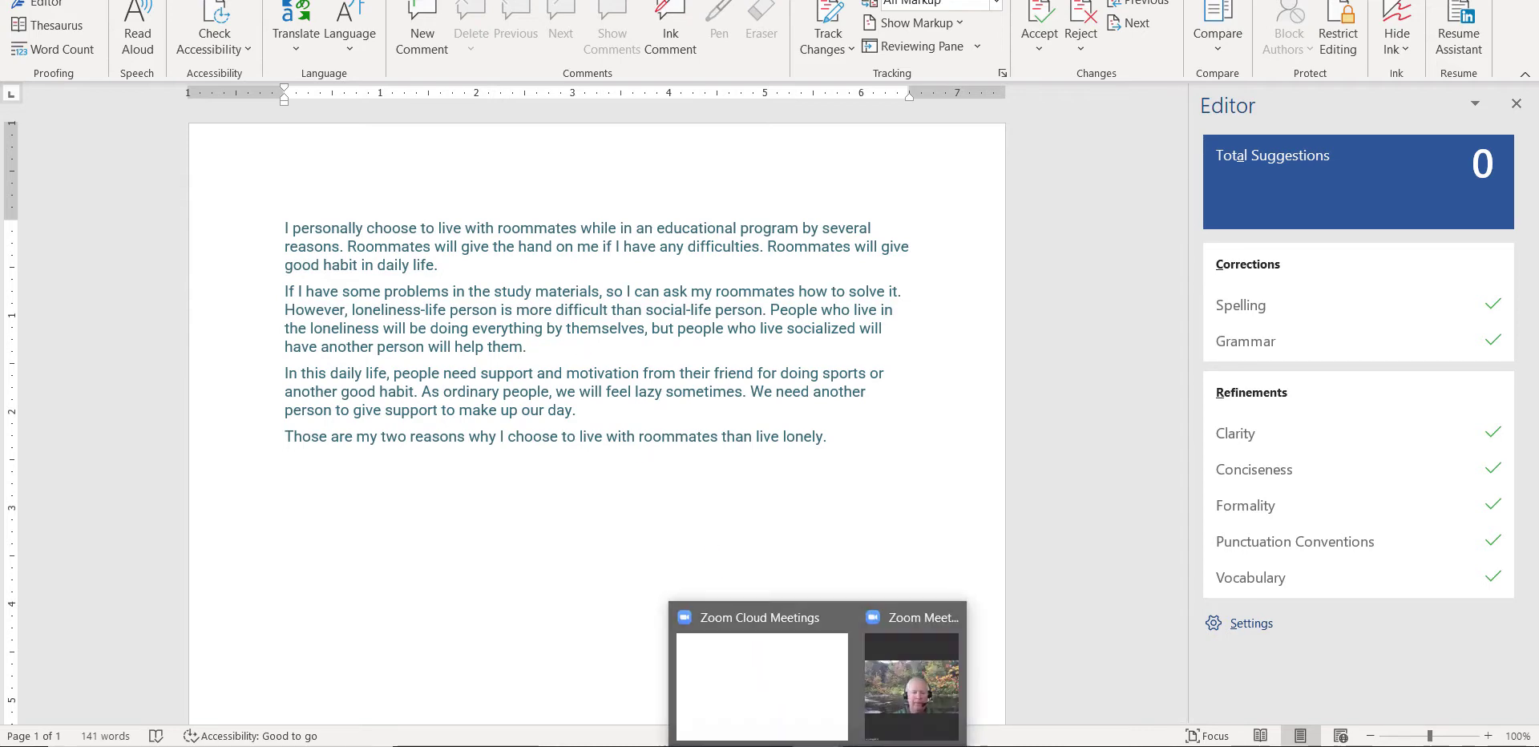
left_click(910, 719)
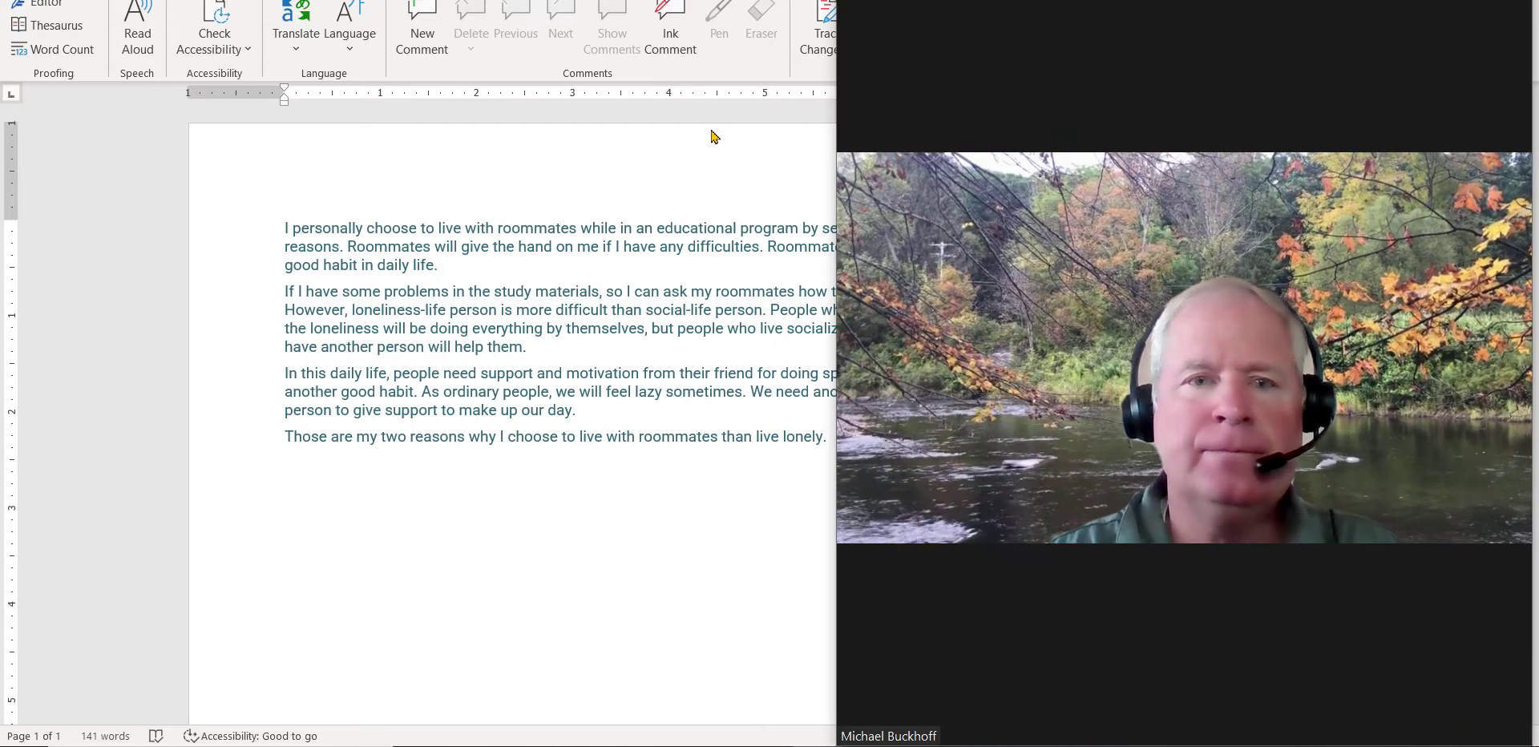
left_click(791, 90)
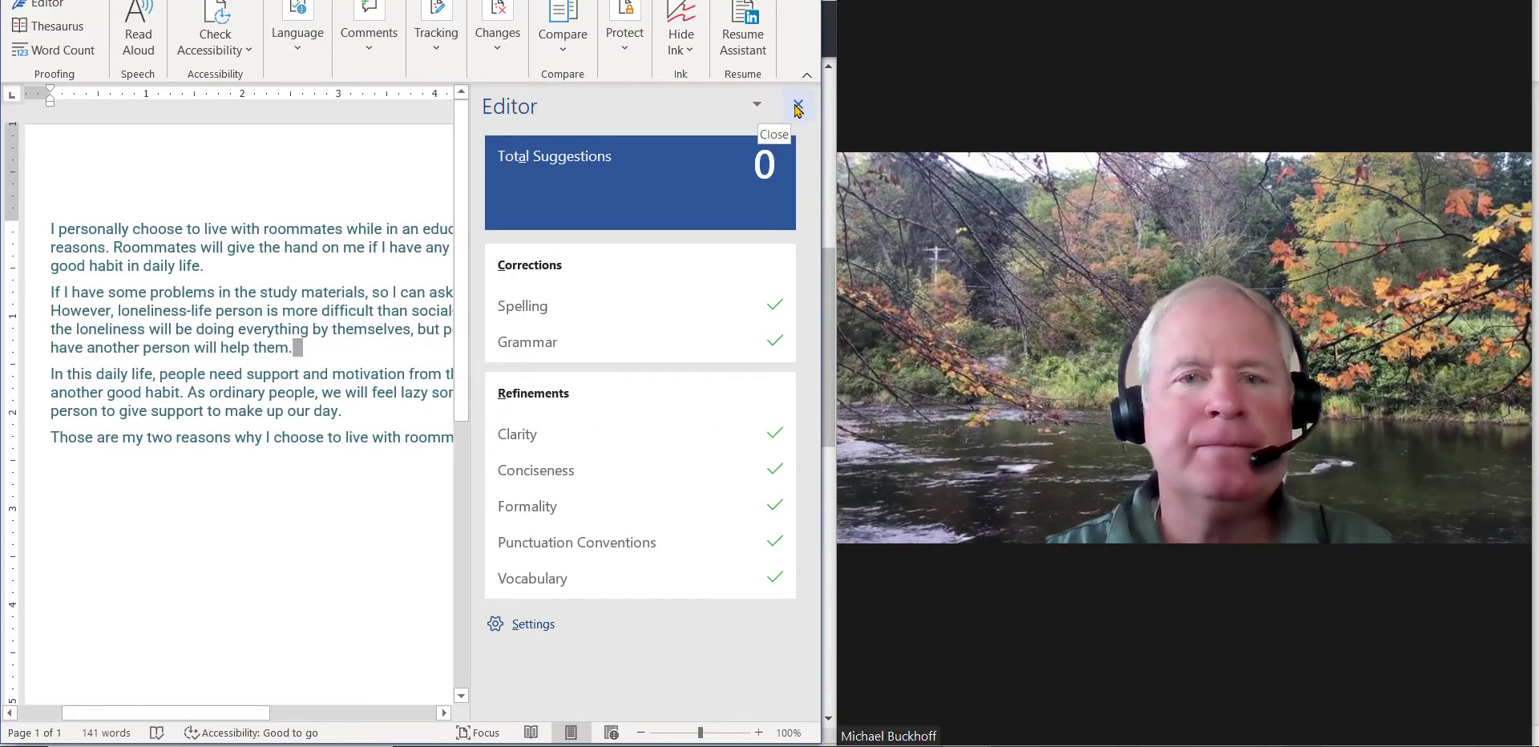
left_click(794, 103)
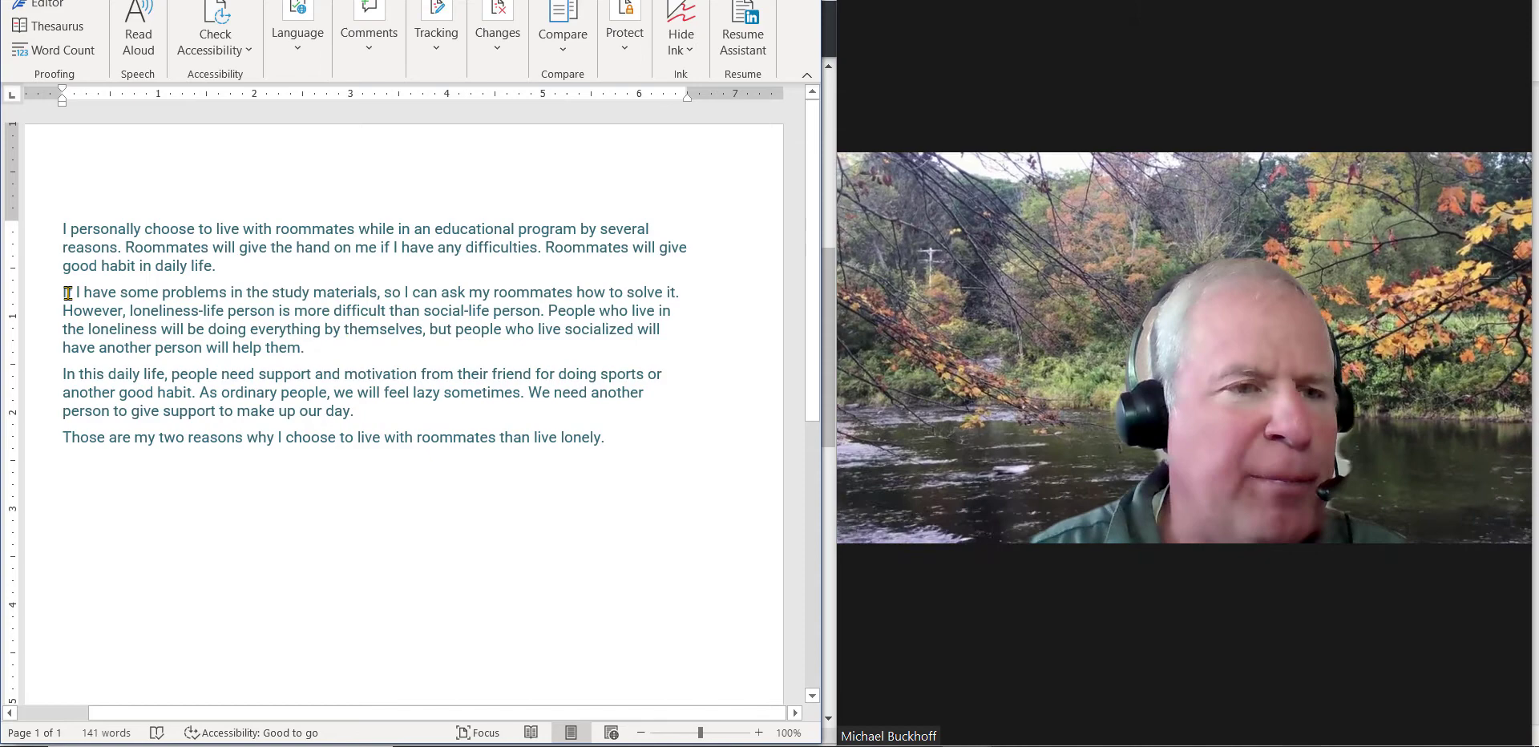
- Paste the revised 'First of all, a good roommate should be helpful' paragraph after the second paragraph
left_click_drag(69, 291, 78, 291)
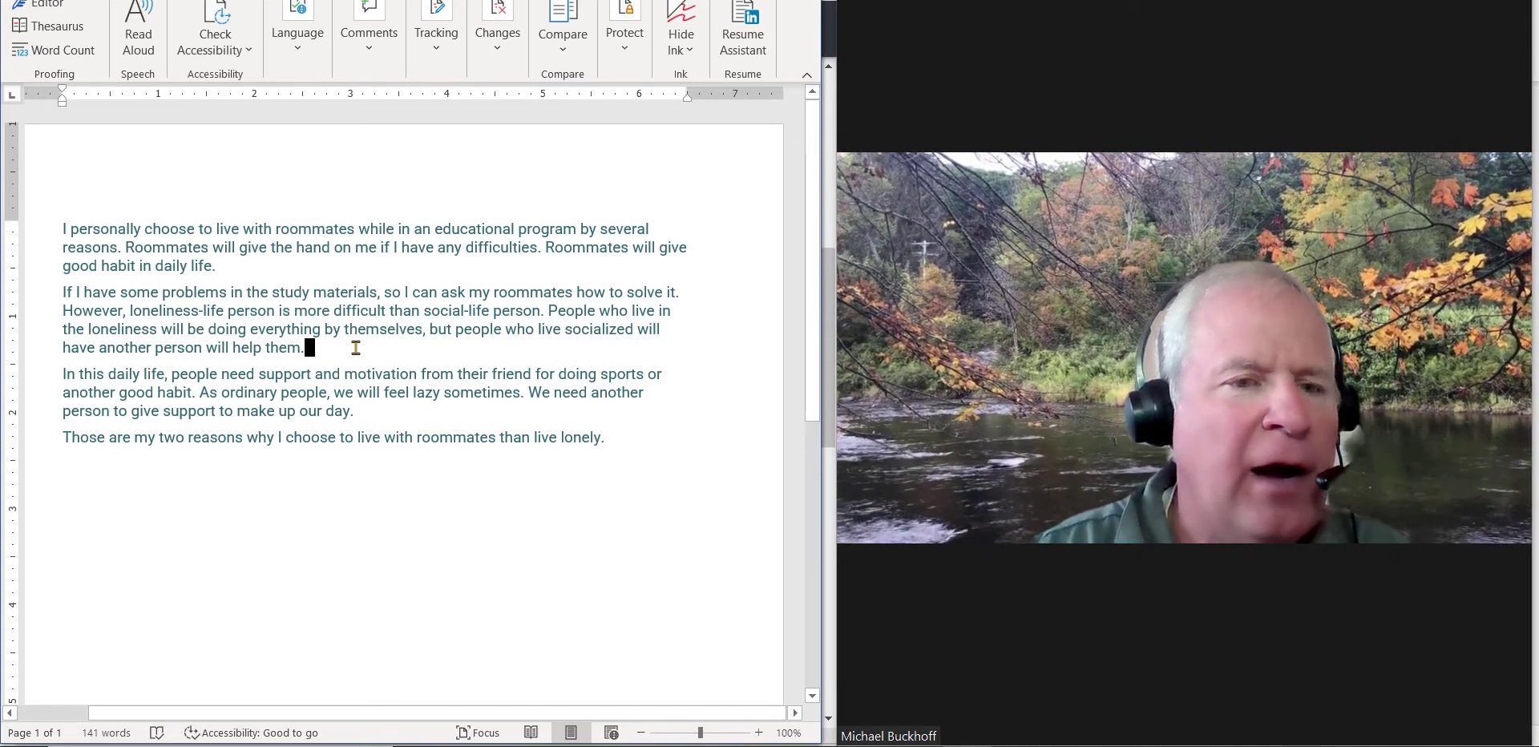
key("Return")
key("Return")
key("Up")
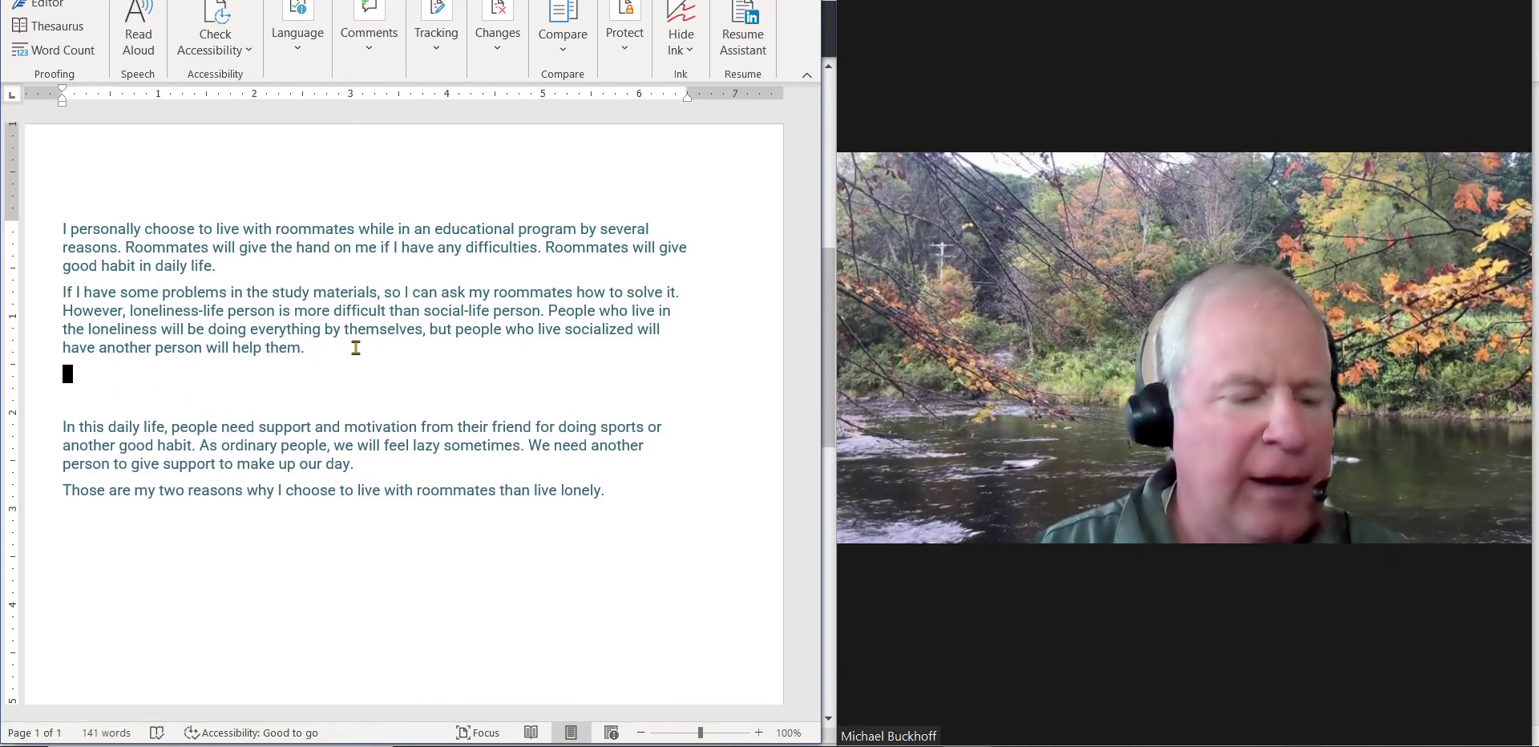
type("First of all, a good roommate should be helpful, so if I have some problems in the study materials,  I can ask my roommates how to solve it. To illustrate, last semester I had an assignment to write a 10-12 paper analytical research paper in my expository English class. However, I had no idea how to complete that difficult project, so I spent many sleepless nights worrying about it.  One day I asked my roommate if he had any idea how to write this type of project, and he told me that he had written a similar paper to the one I was working on. In fact, my helpful roommate showed me how to formulate a research question, how to make an outline, and even how to conduct the research in order to complete the difficult assignment. Because of his willingness to help me complete this assignment, I was able to receive a B + in that course.")
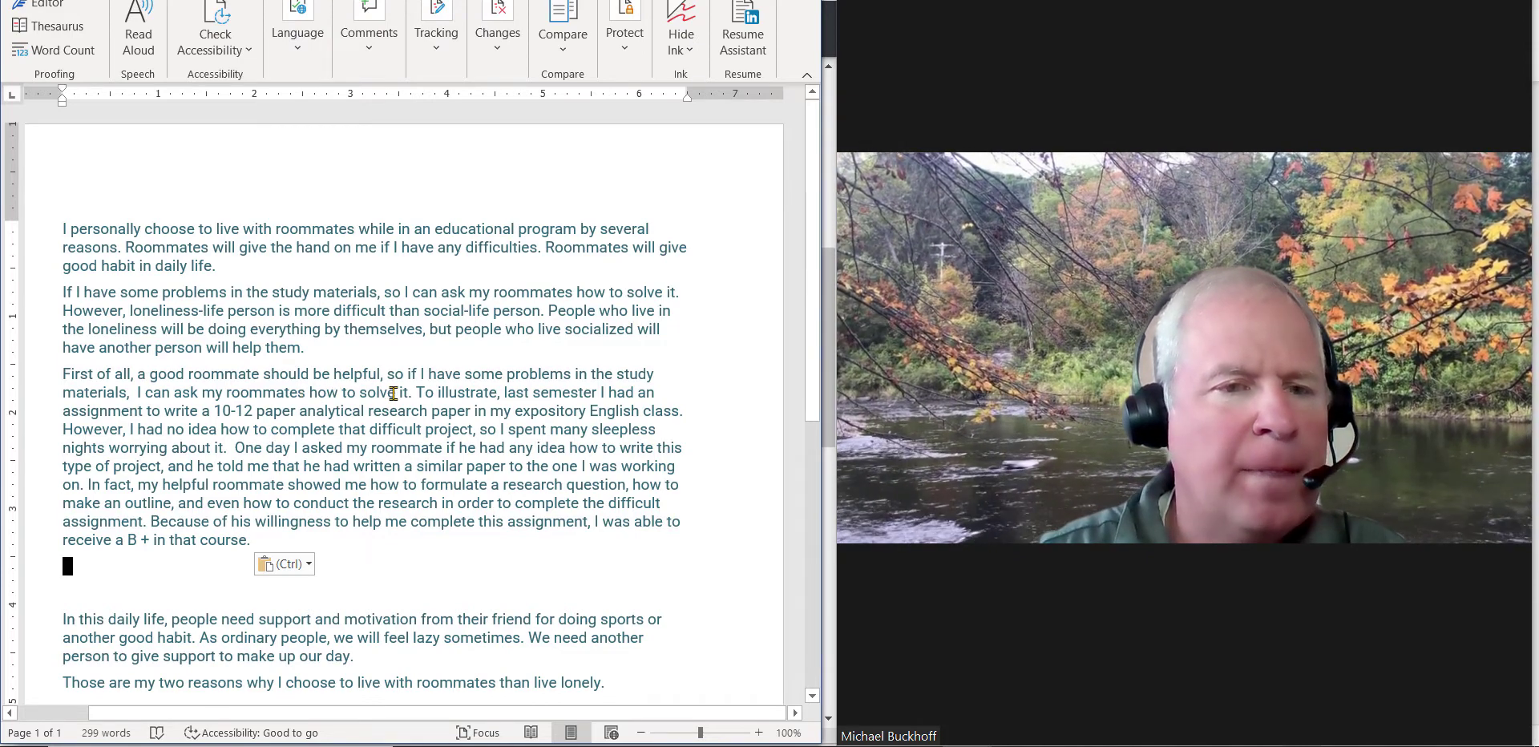
left_click(306, 392)
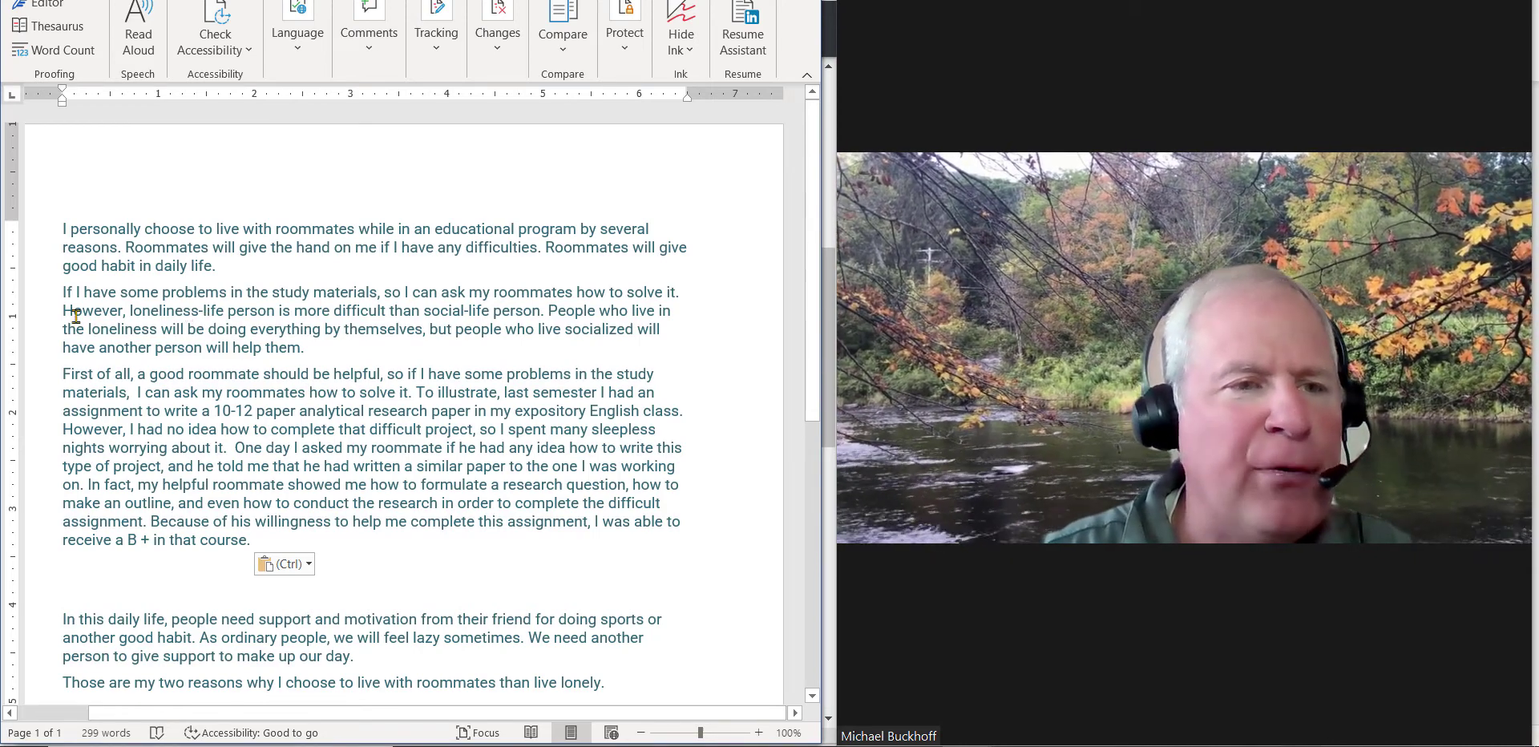
left_click(419, 392)
left_click(423, 393)
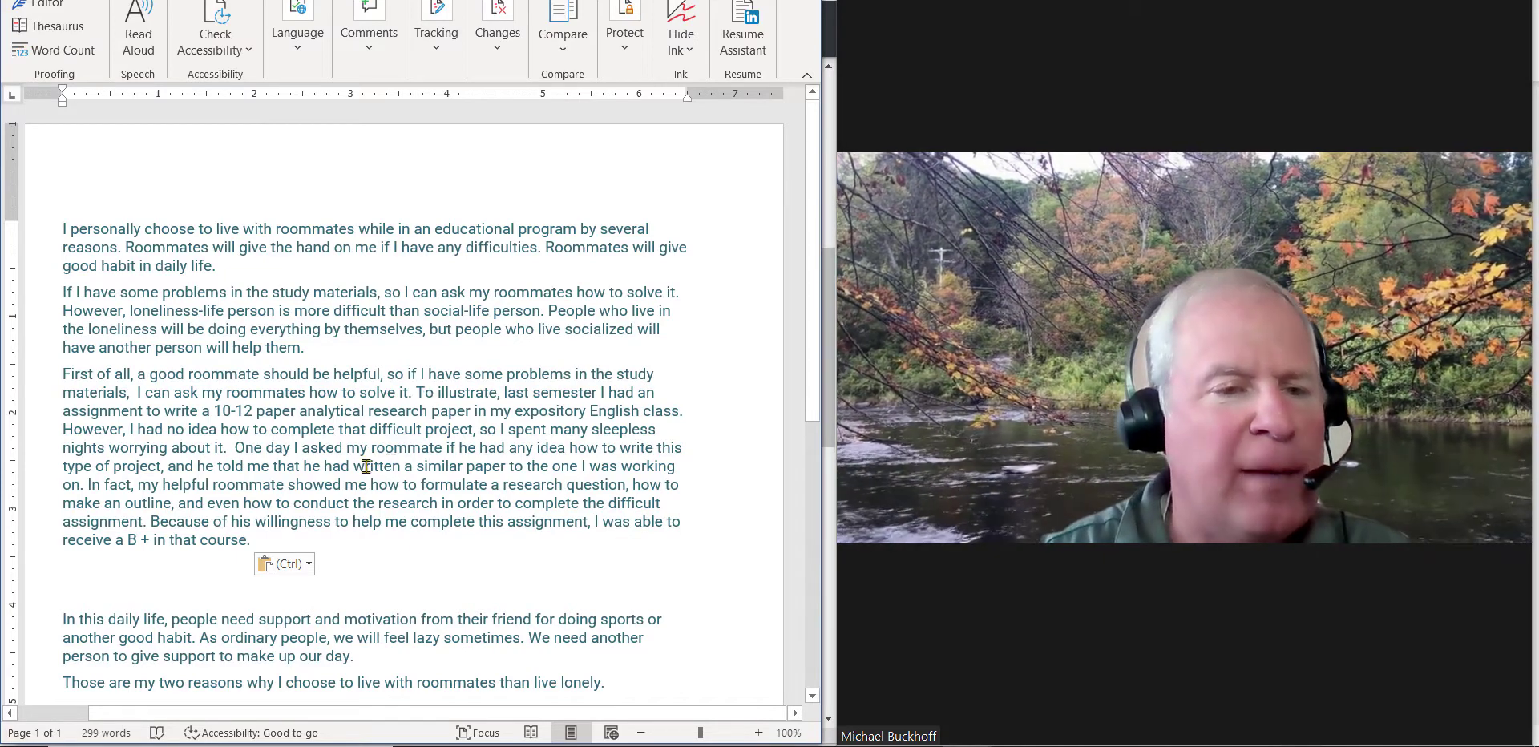
key("shift+Right")
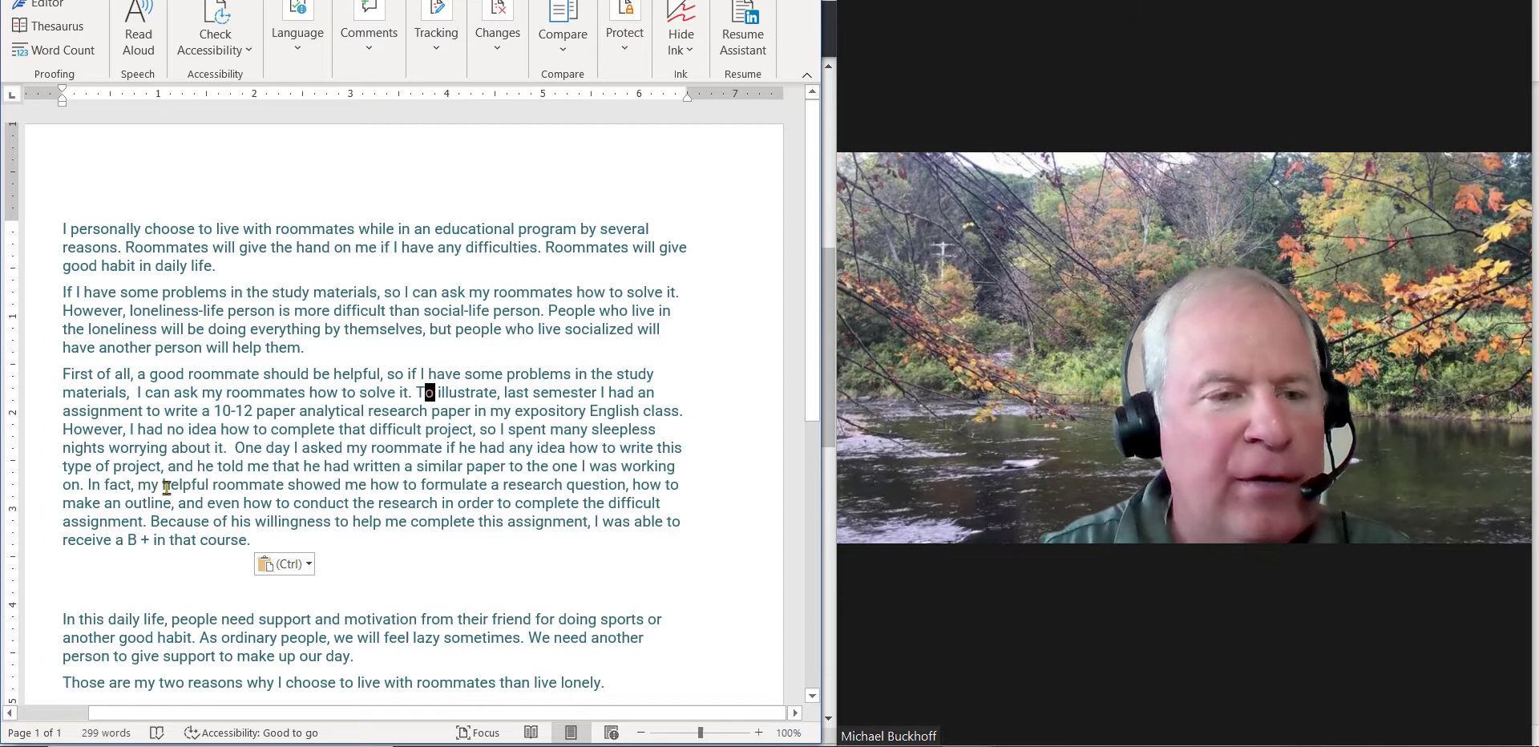
left_click_drag(163, 487, 210, 485)
left_click_drag(335, 373, 386, 382)
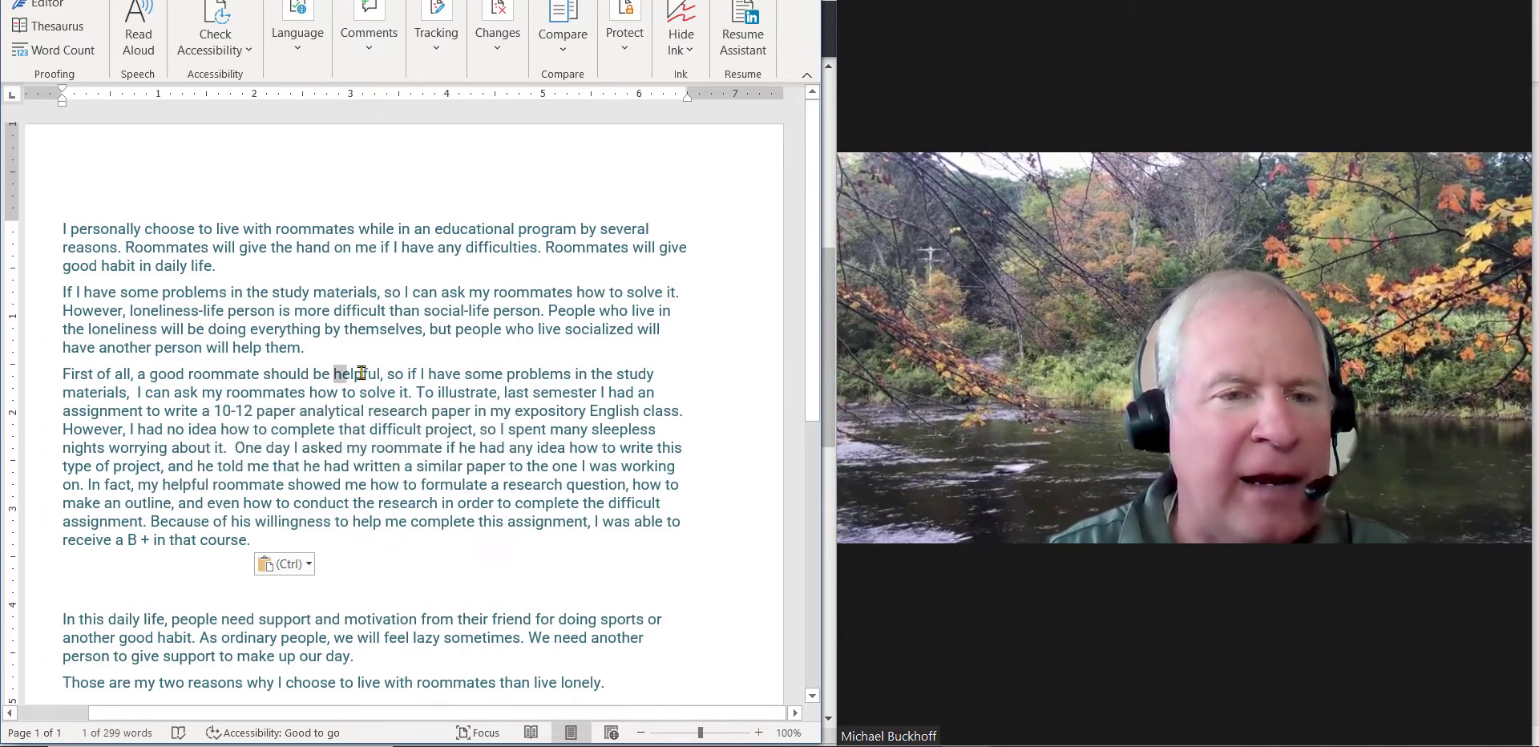
left_click(253, 484)
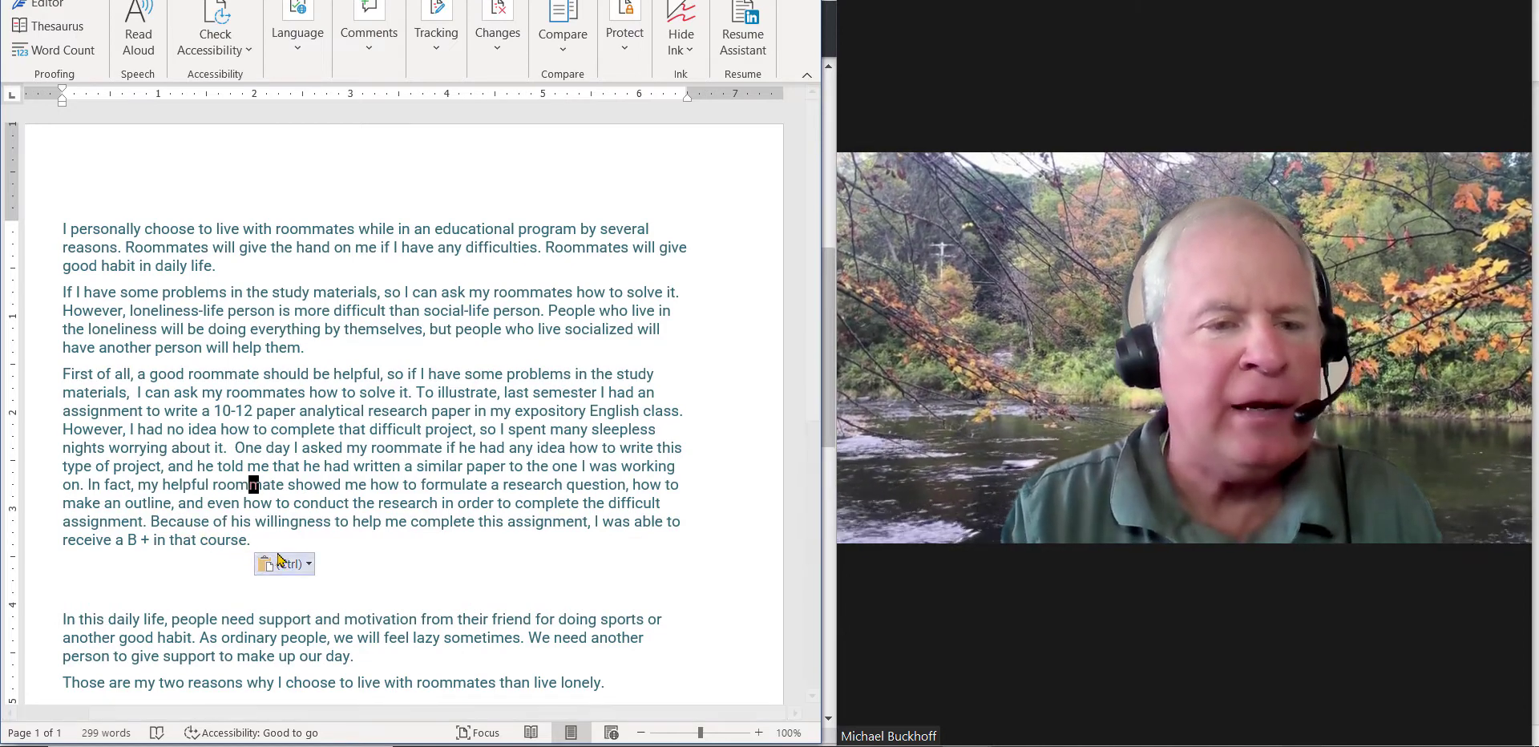
left_click_drag(64, 292, 337, 343)
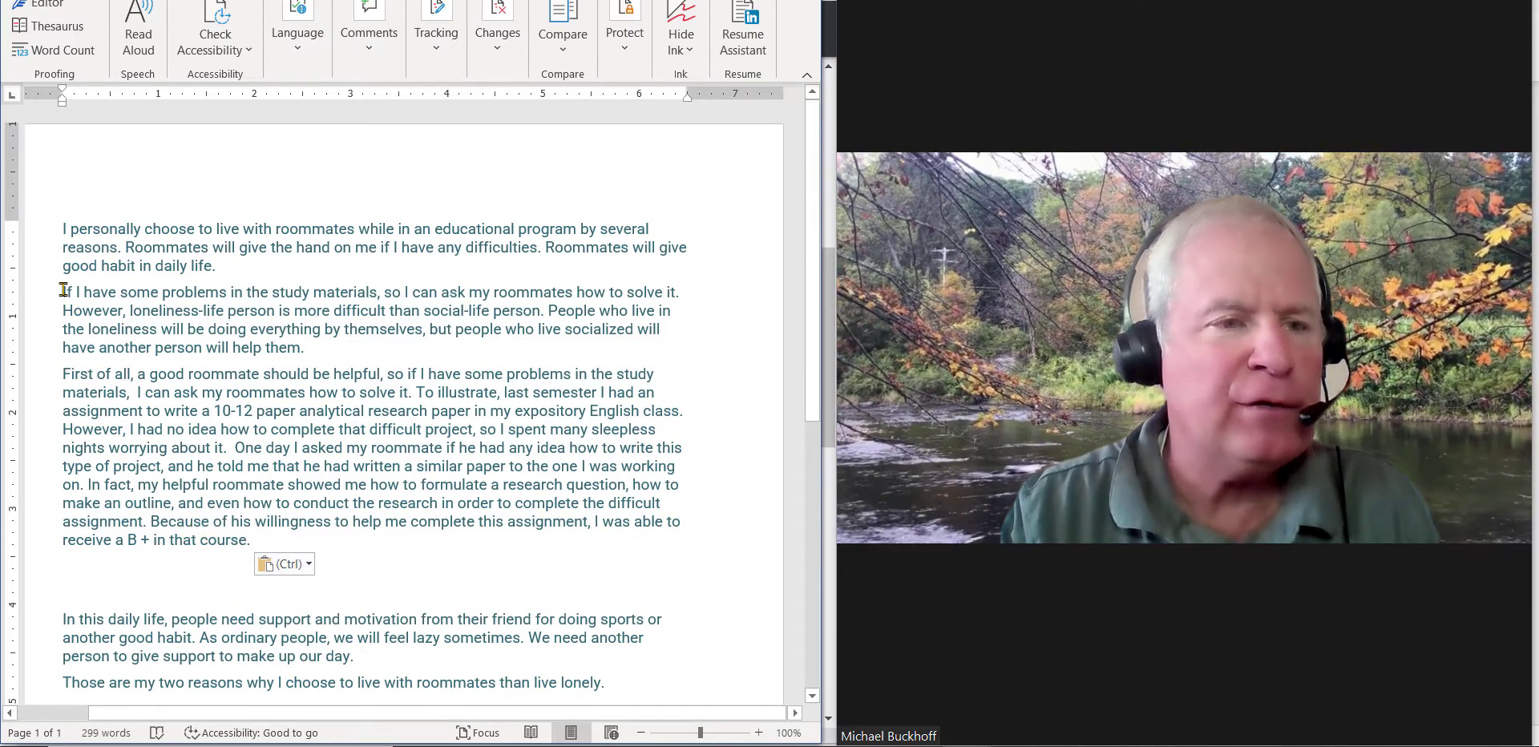
left_click(336, 350)
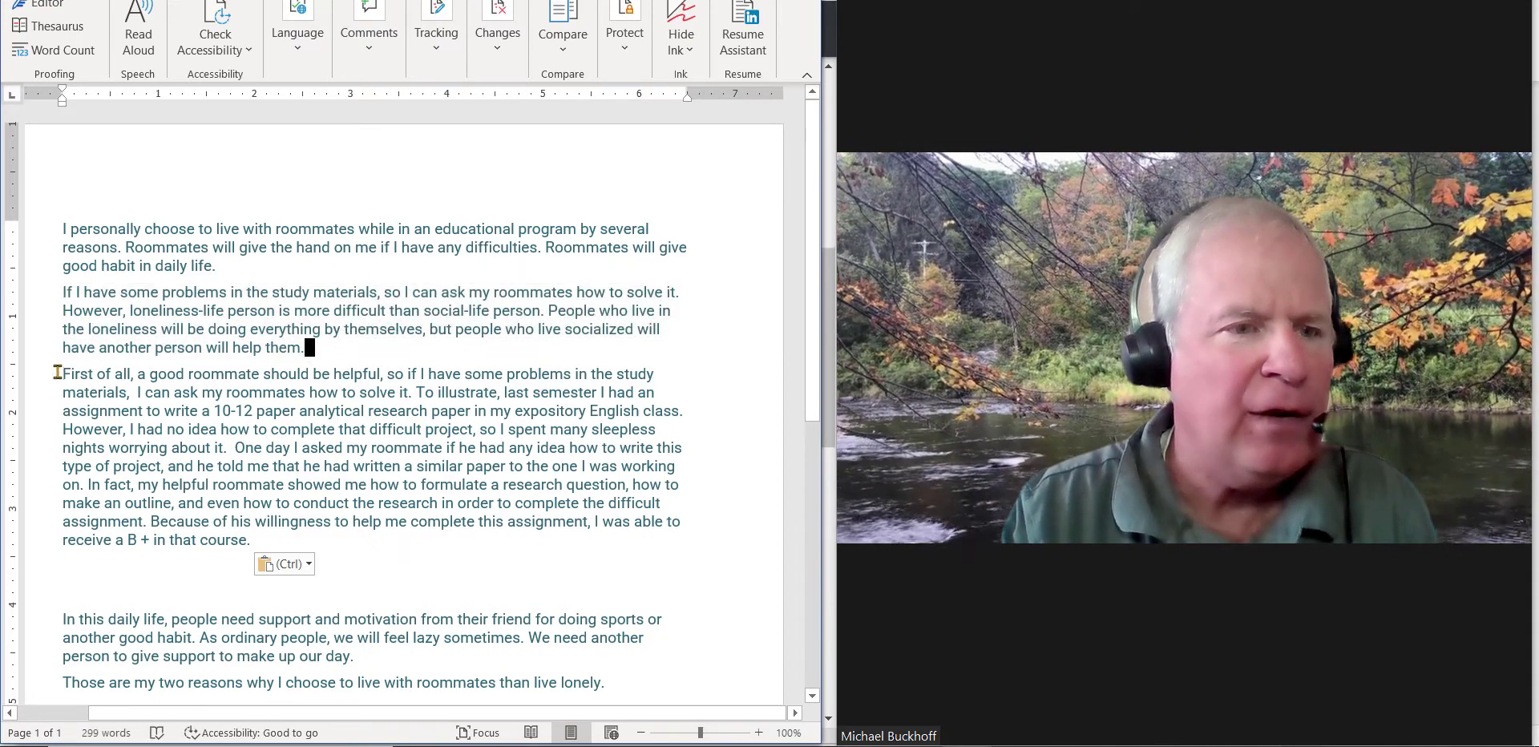
left_click_drag(57, 372, 313, 553)
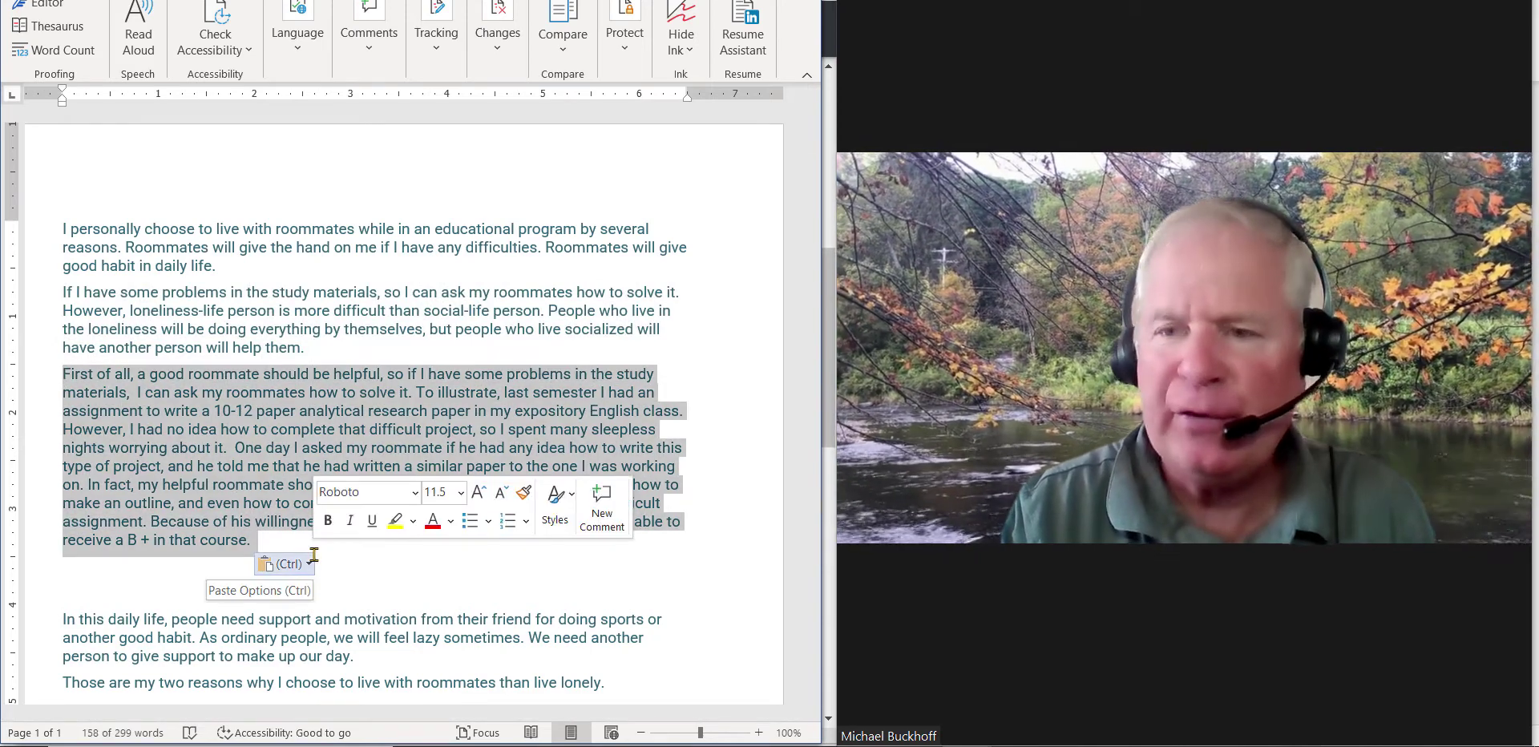
left_click(264, 469)
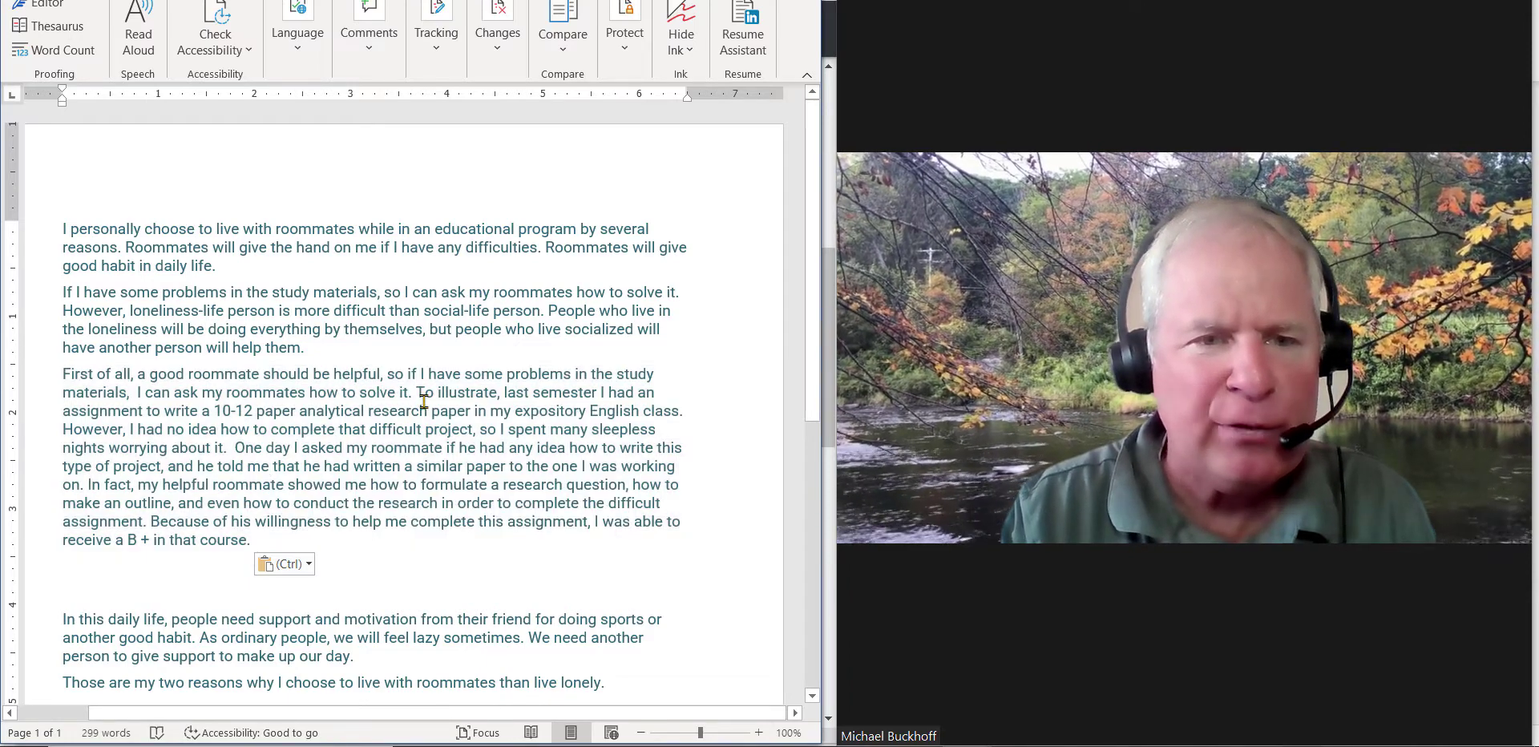
left_click_drag(424, 401, 459, 534)
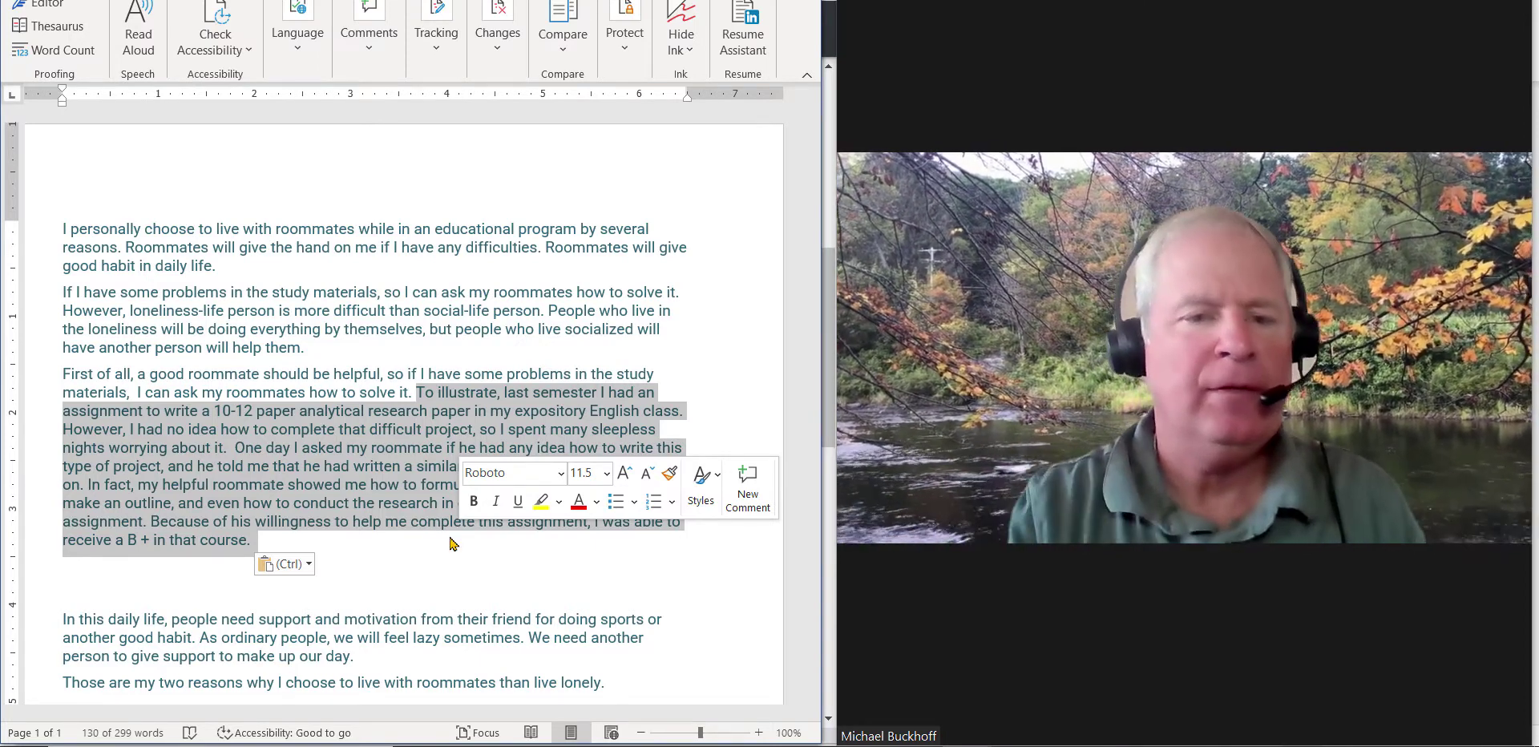
left_click(387, 546)
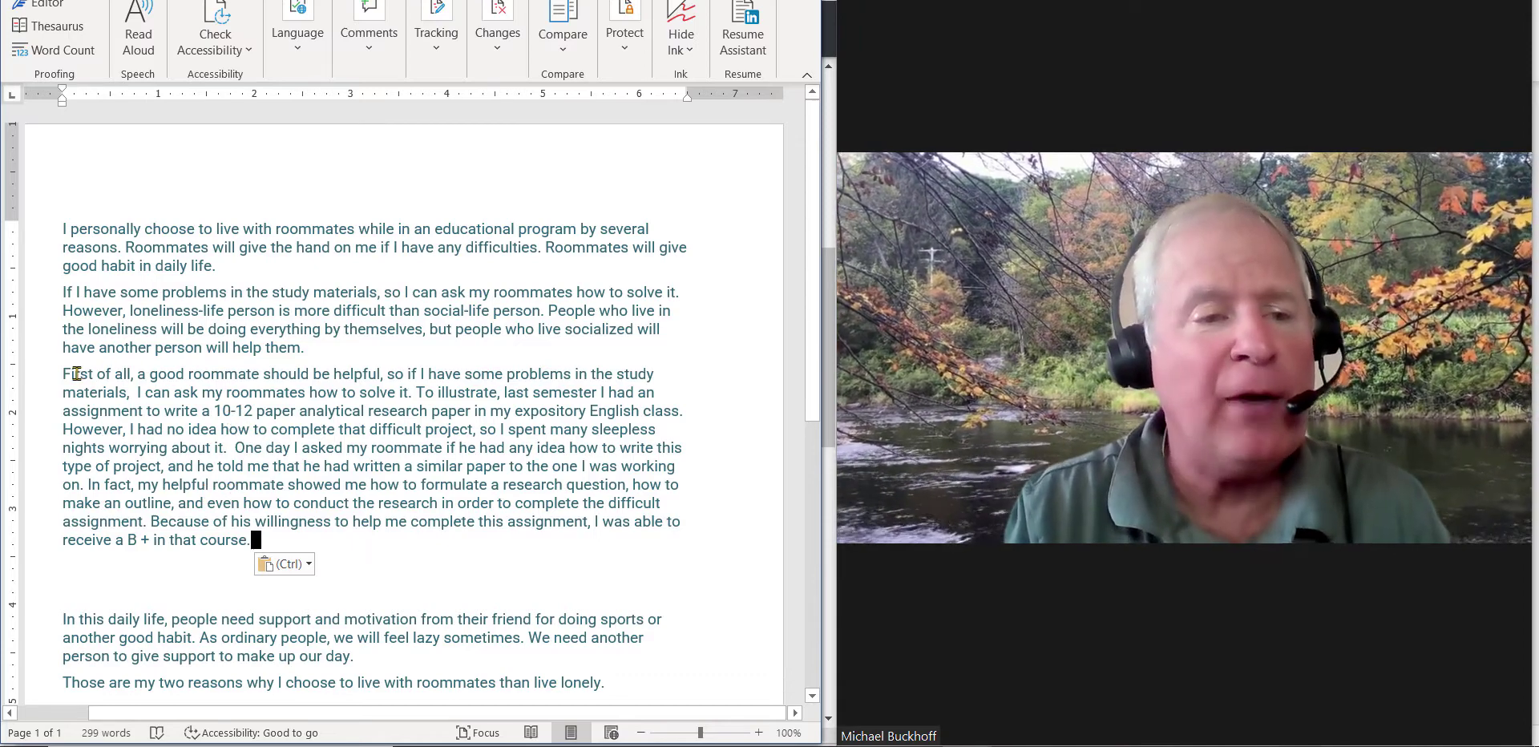
left_click_drag(75, 382, 287, 534)
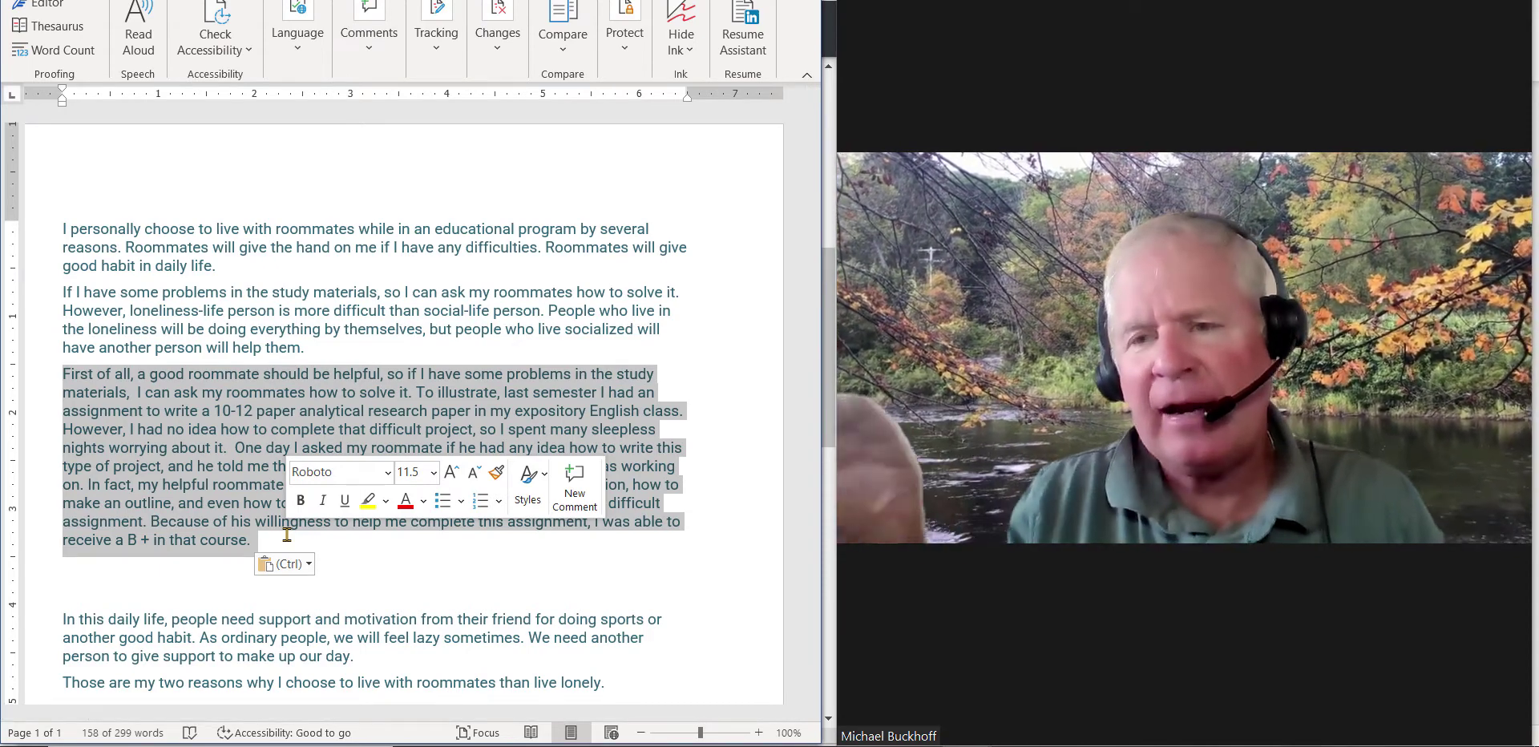
left_click(287, 534)
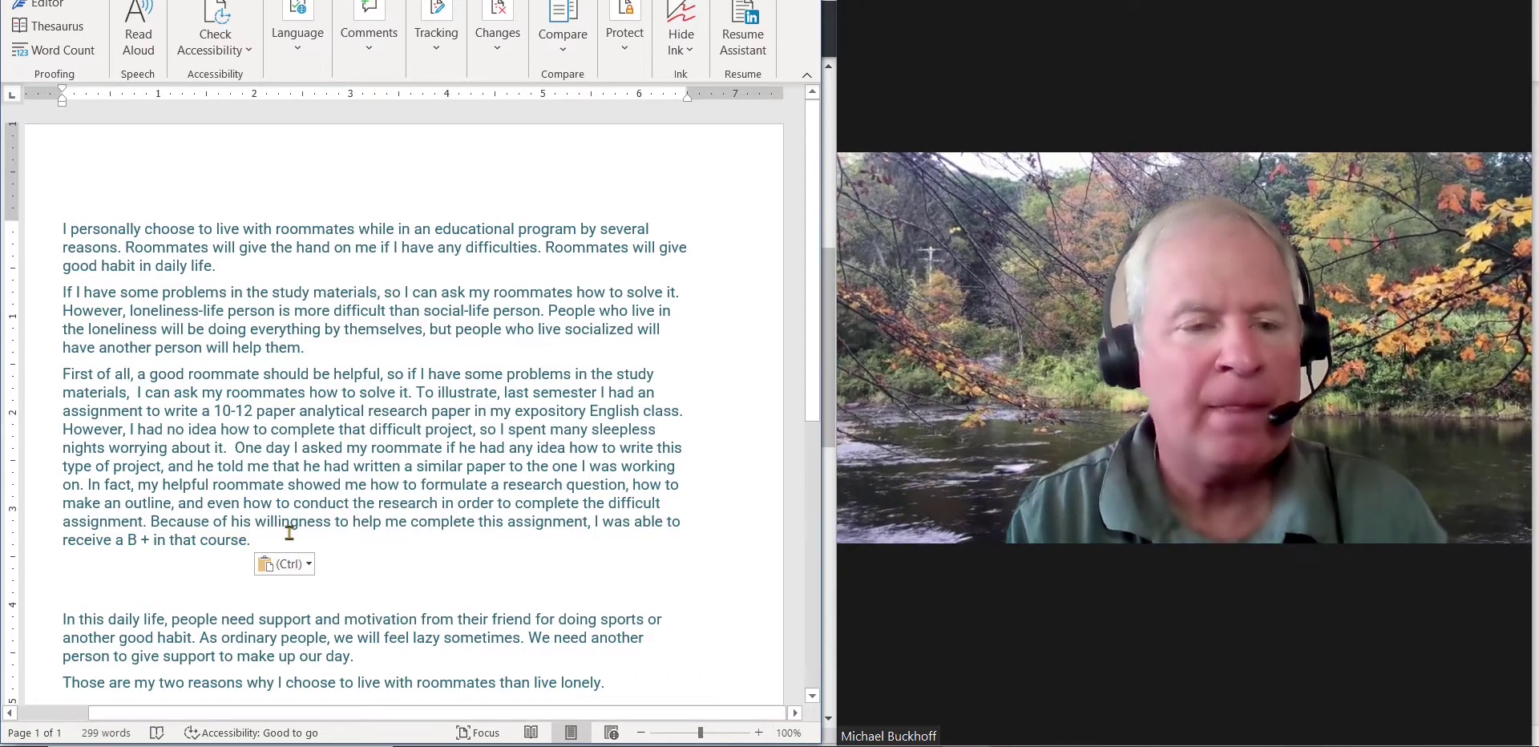
mouse_move(1185, 349)
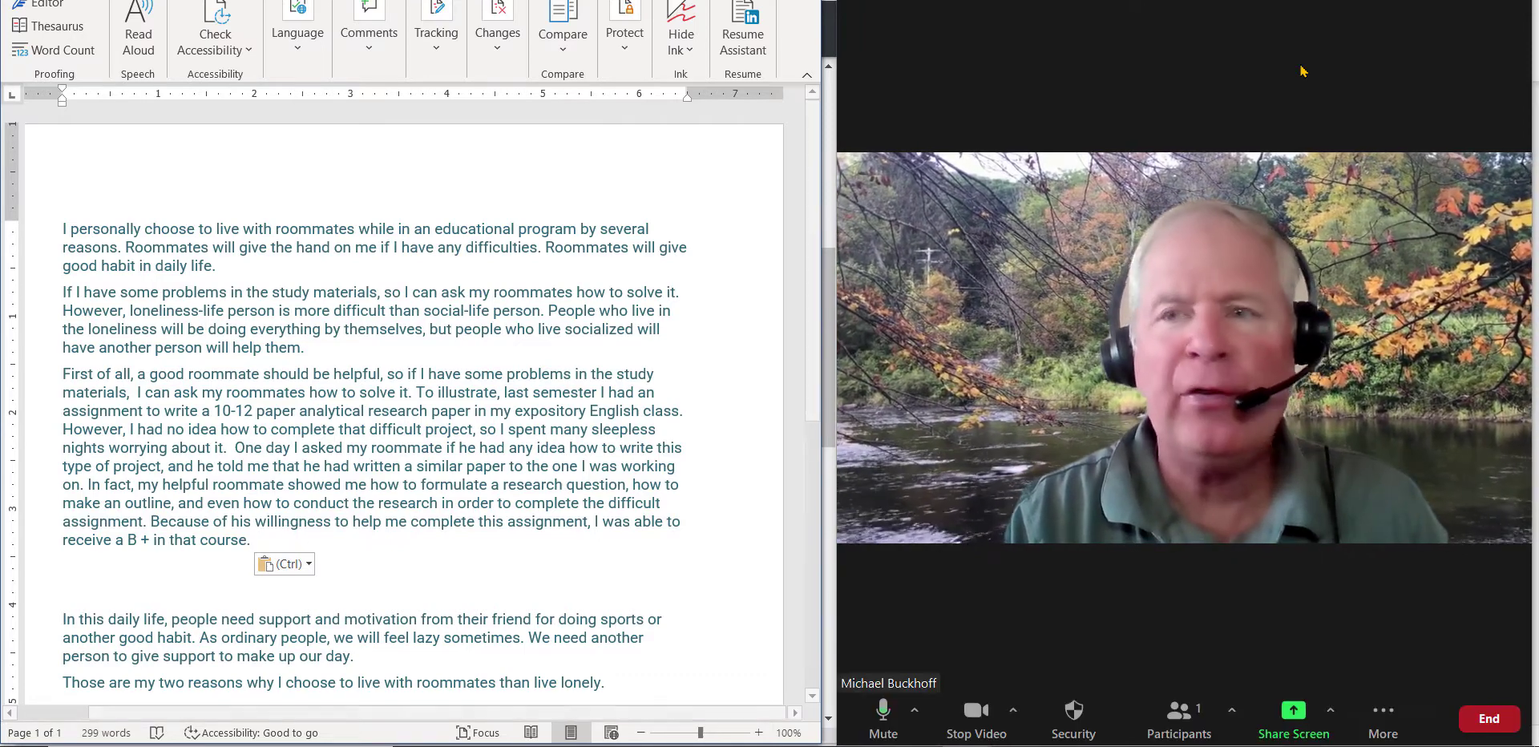
- Switch the Zoom speaker video to full-screen view
double_click(1340, 104)
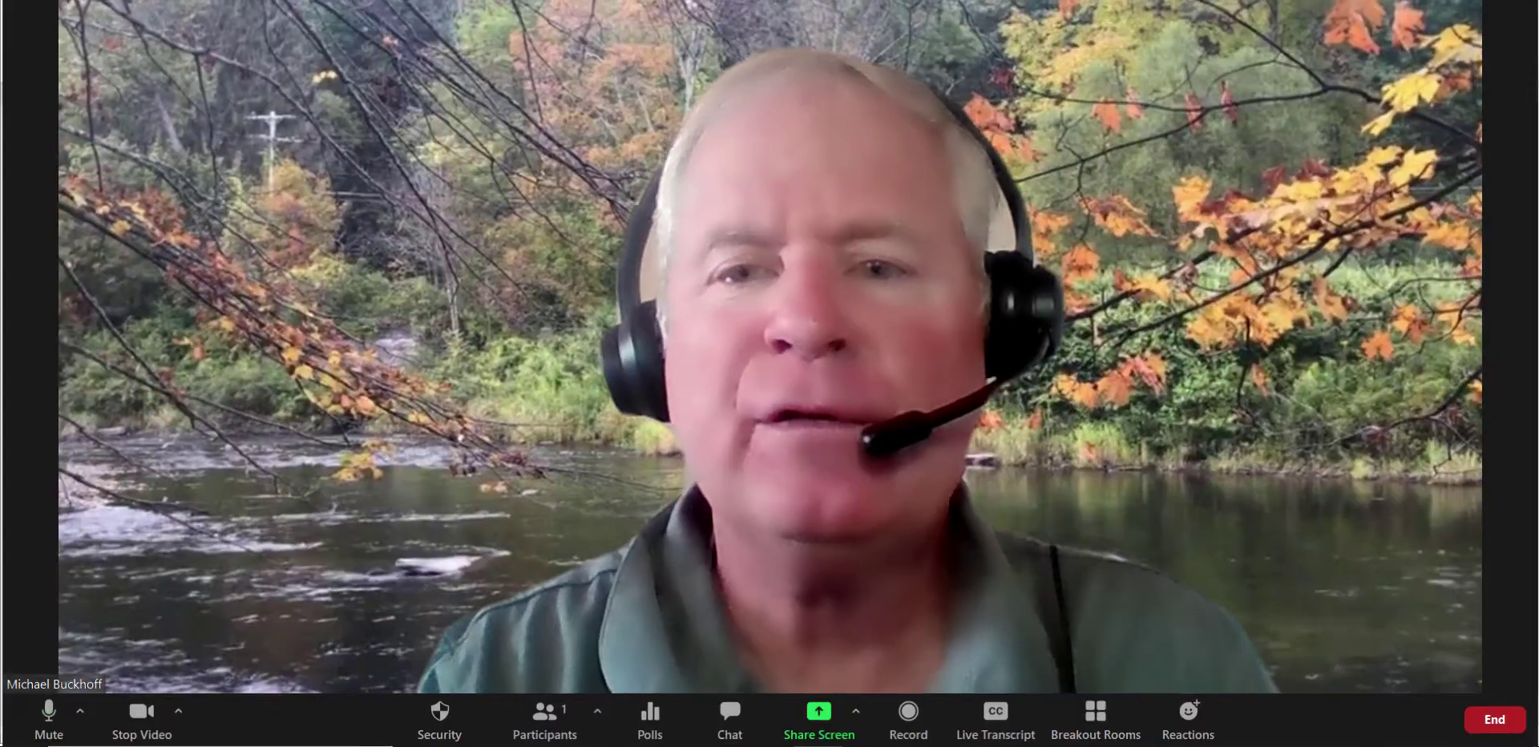